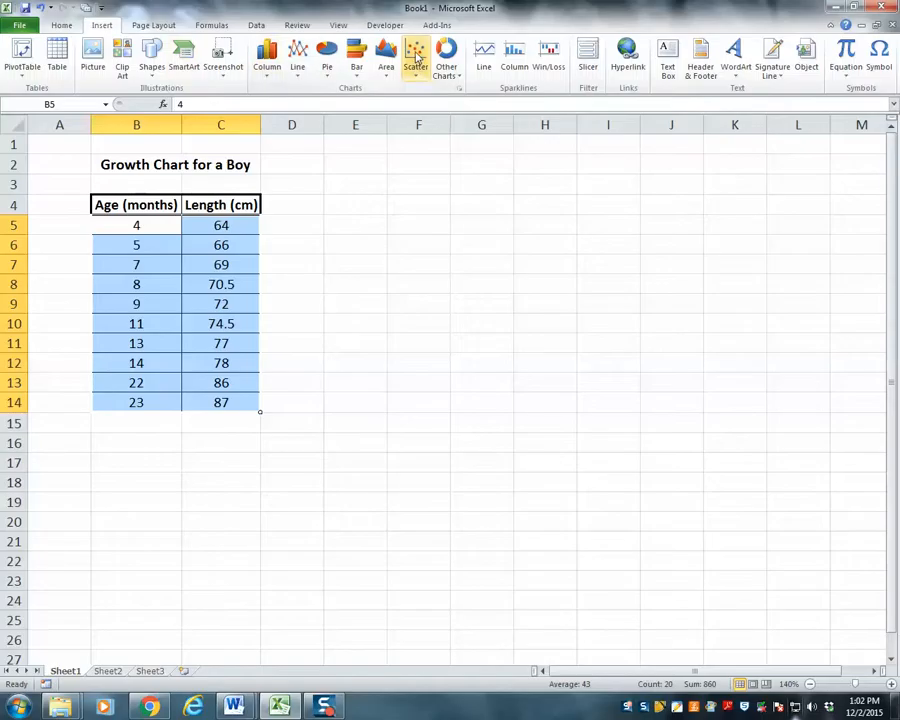
# - Insert a markers-only scatter chart of the age and length data beside the table, using chart Layout 1
pyautogui.click(424, 115)
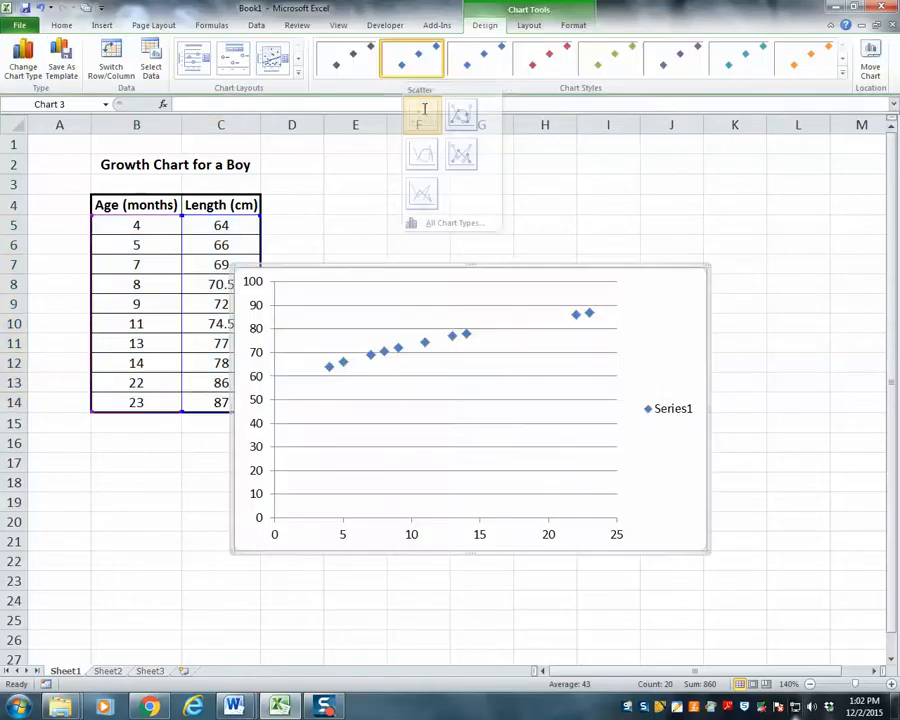
pyautogui.moveTo(451, 267); pyautogui.dragTo(514, 202)
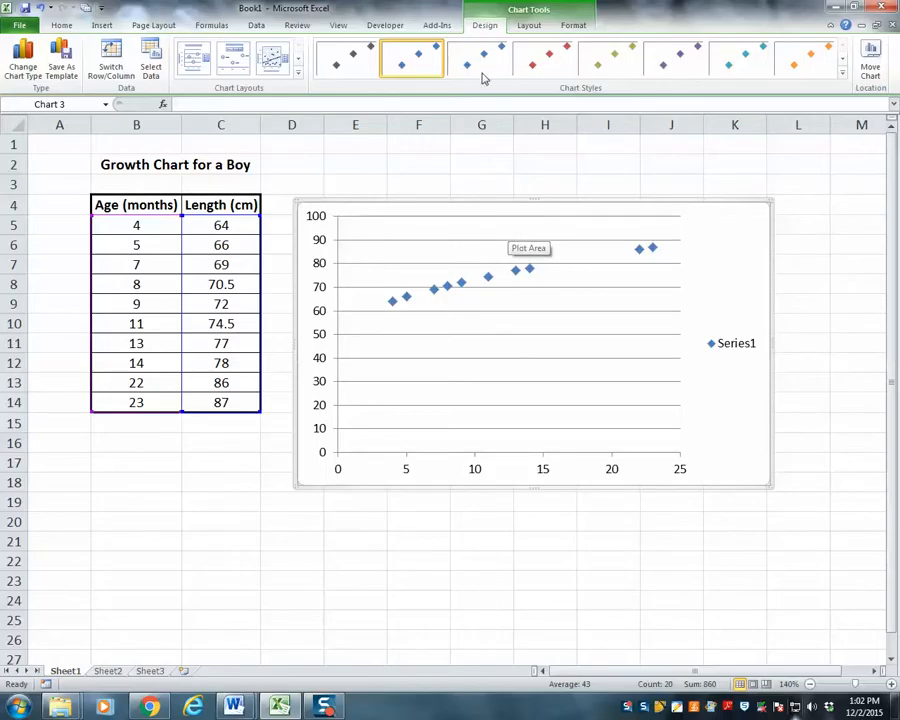
pyautogui.click(196, 69)
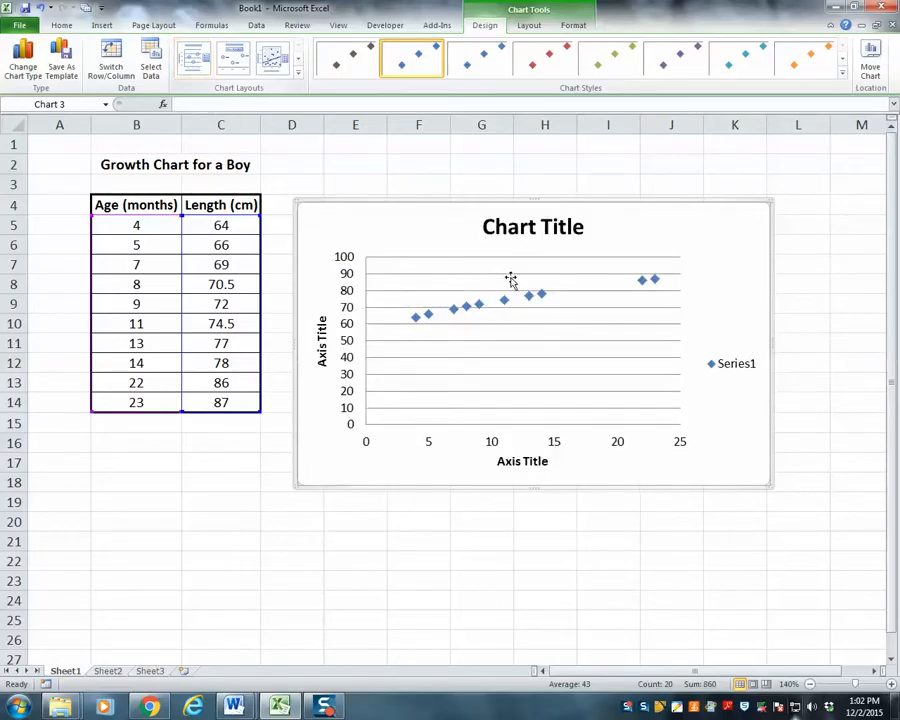
# - Replace the placeholder chart title with "Growth Chart for a Boy"
pyautogui.click(522, 229)
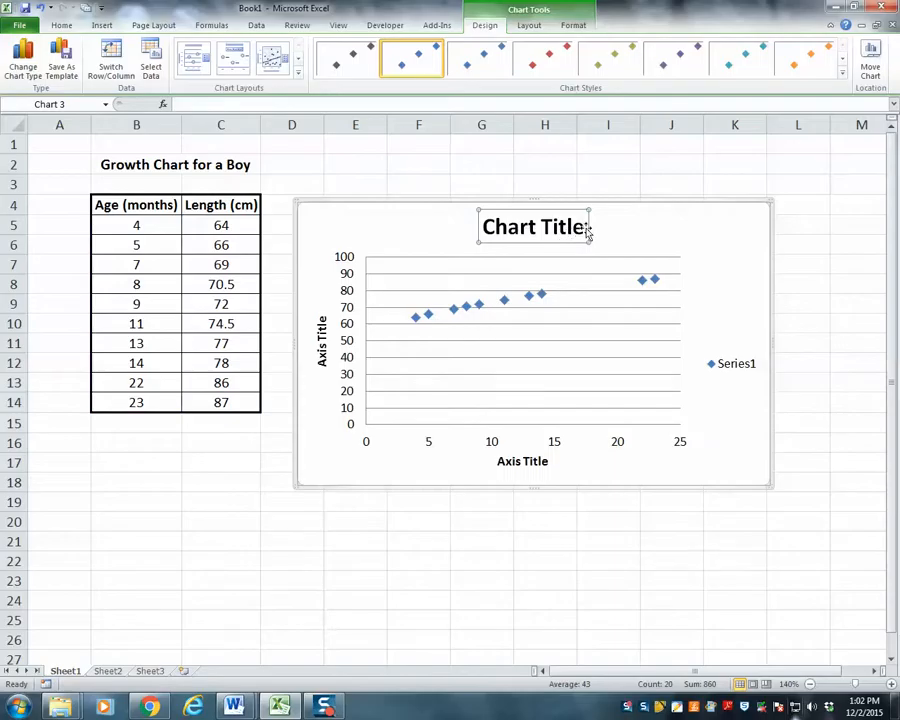
pyautogui.moveTo(585, 228); pyautogui.dragTo(499, 232)
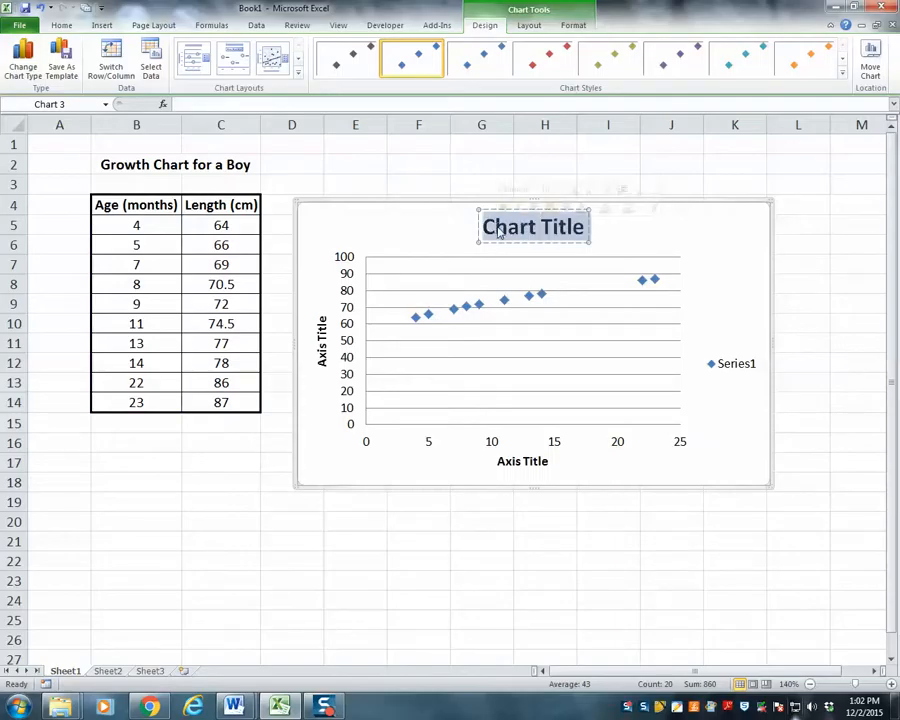
pyautogui.write('Grow')
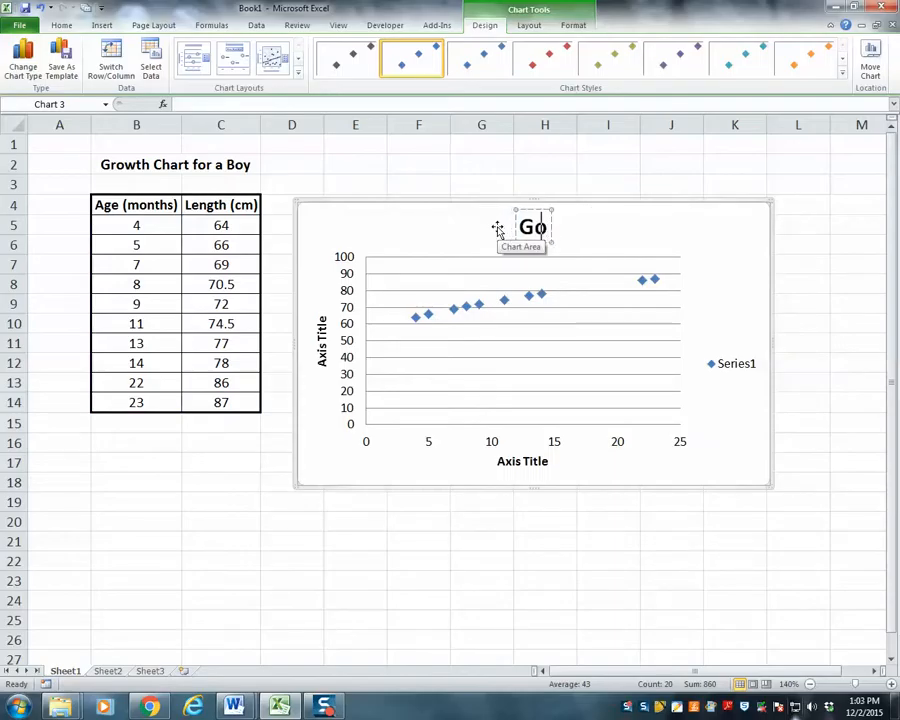
pyautogui.write('th Char')
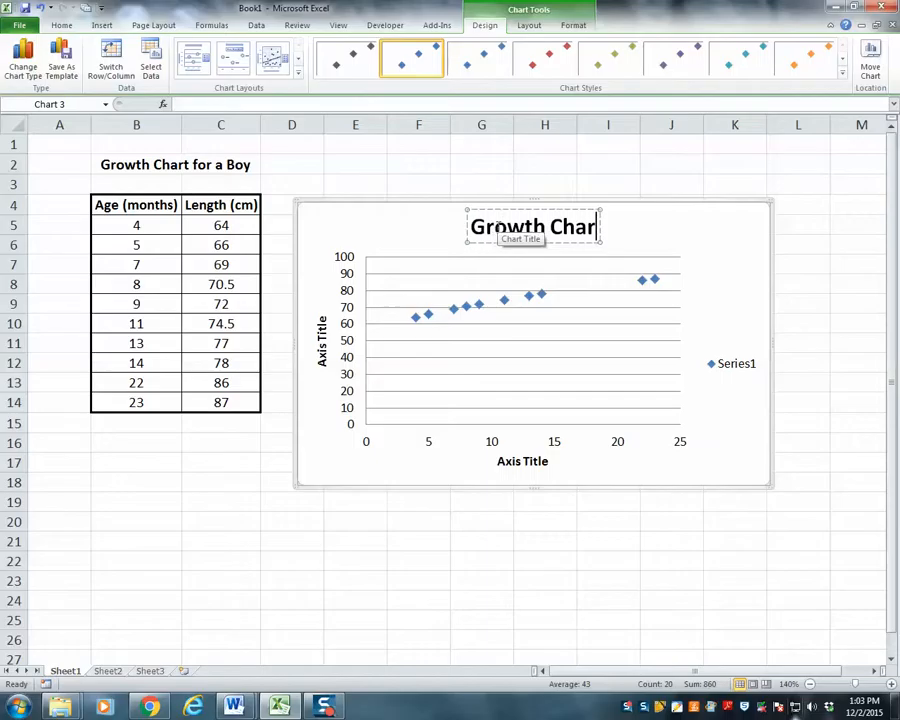
pyautogui.write('t for a')
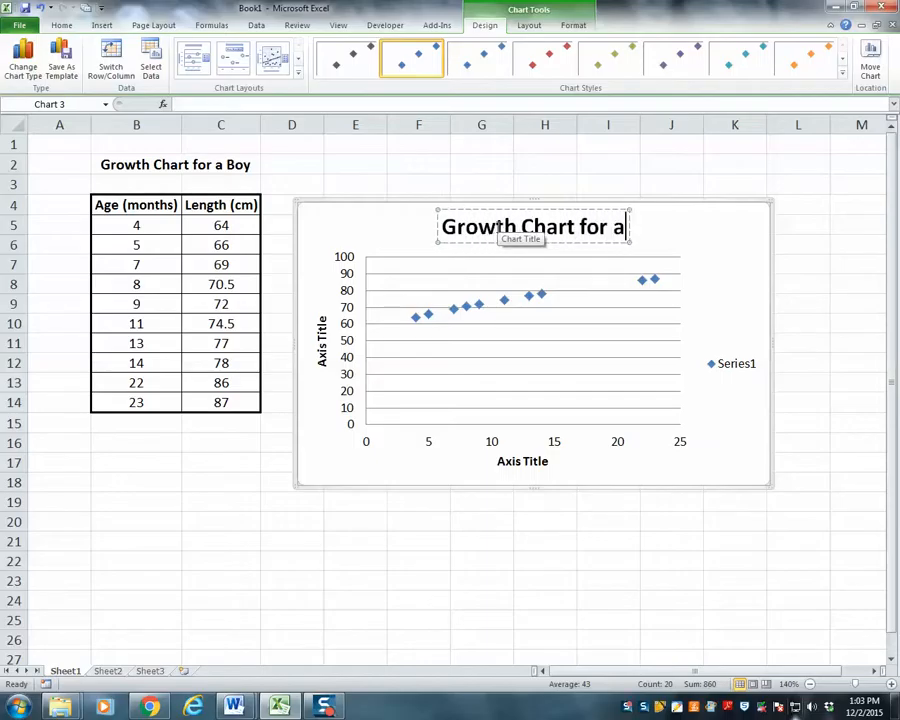
pyautogui.write(' Boy')
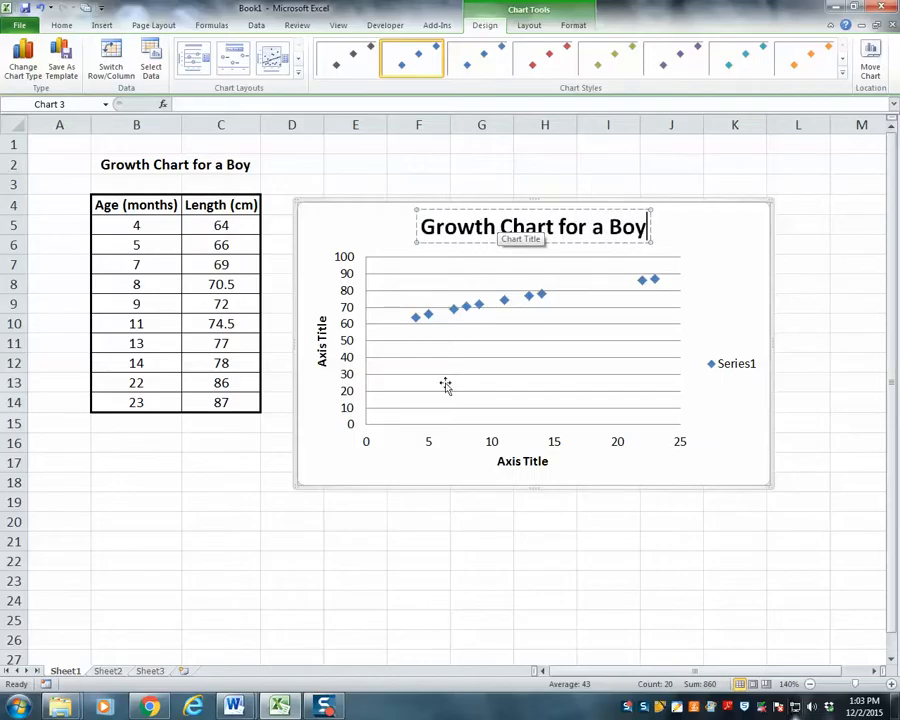
# - Title the chart's horizontal axis "Age (months)" and its vertical axis "Length (cm)"
pyautogui.click(525, 460)
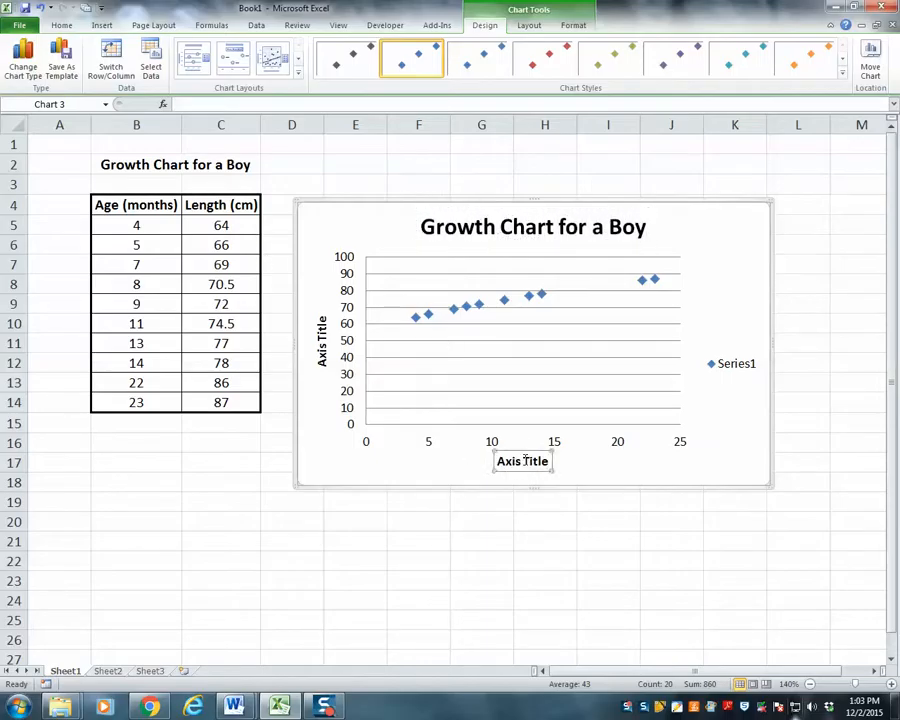
pyautogui.write('Age (months')
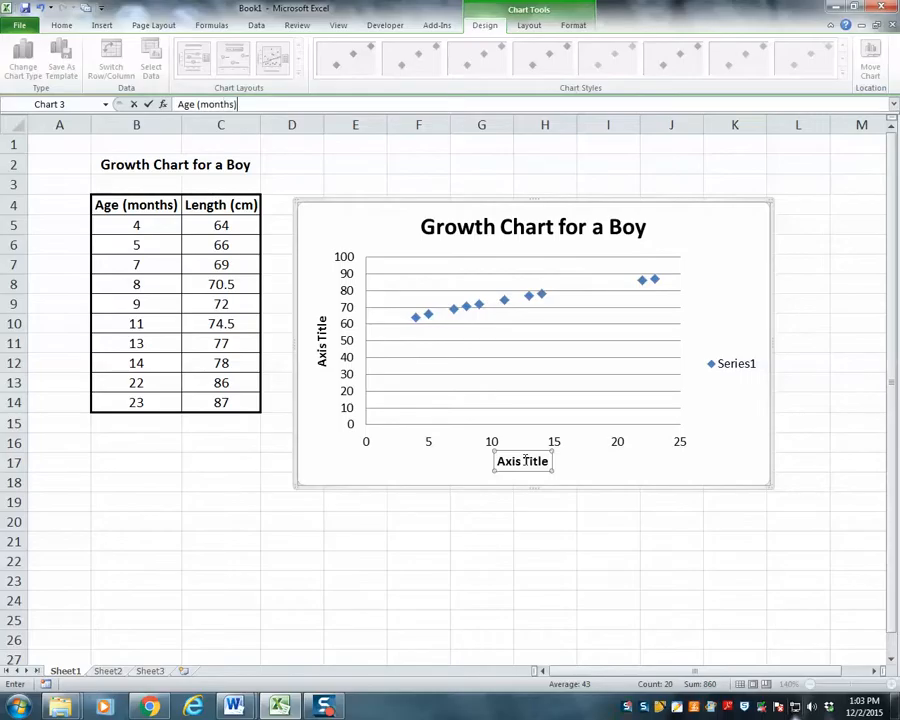
pyautogui.click(322, 333)
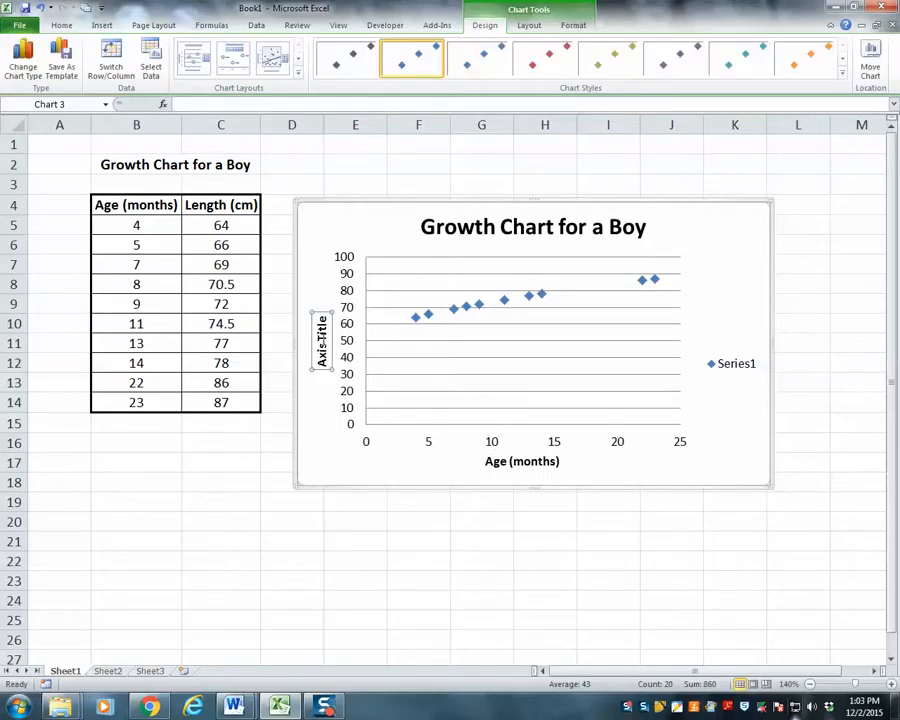
pyautogui.write('Length (cm')
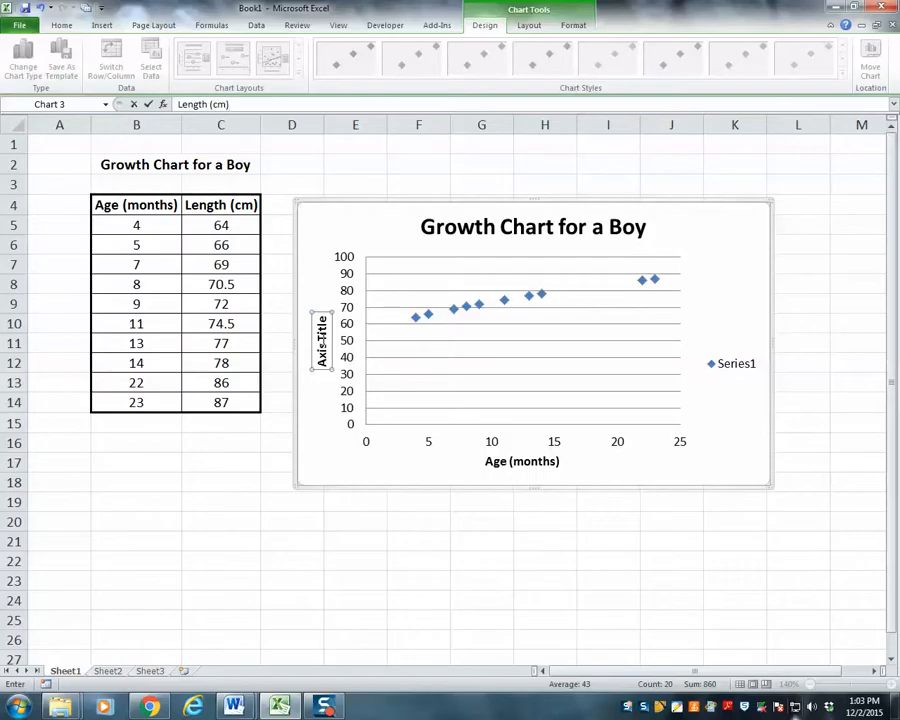
pyautogui.click(290, 503)
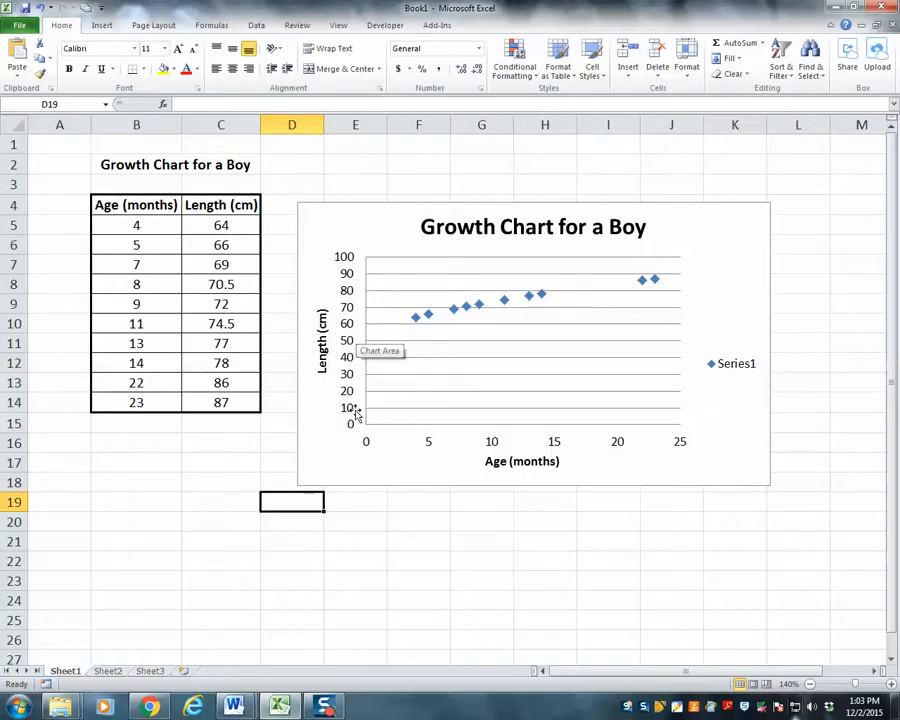
# - Set the vertical length axis to a fixed minimum of 60
pyautogui.click(348, 345)
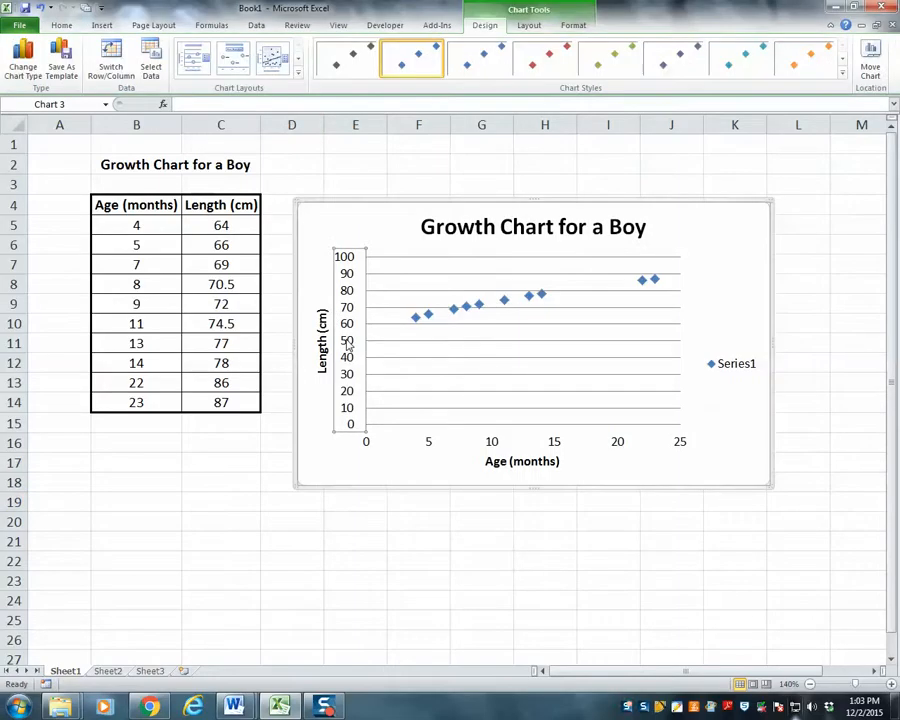
pyautogui.rightClick(348, 345)
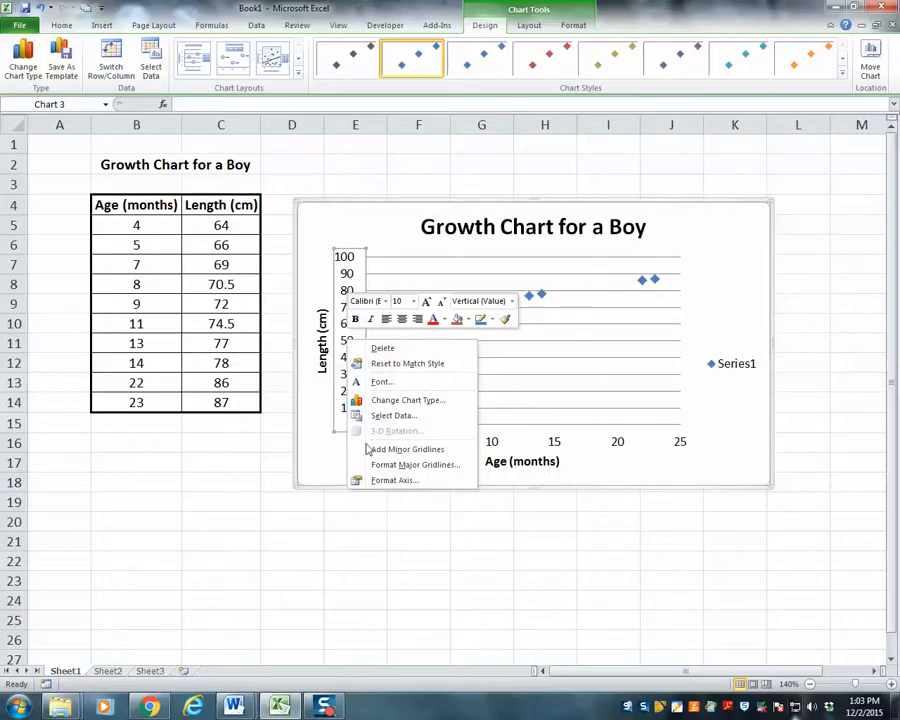
pyautogui.click(383, 480)
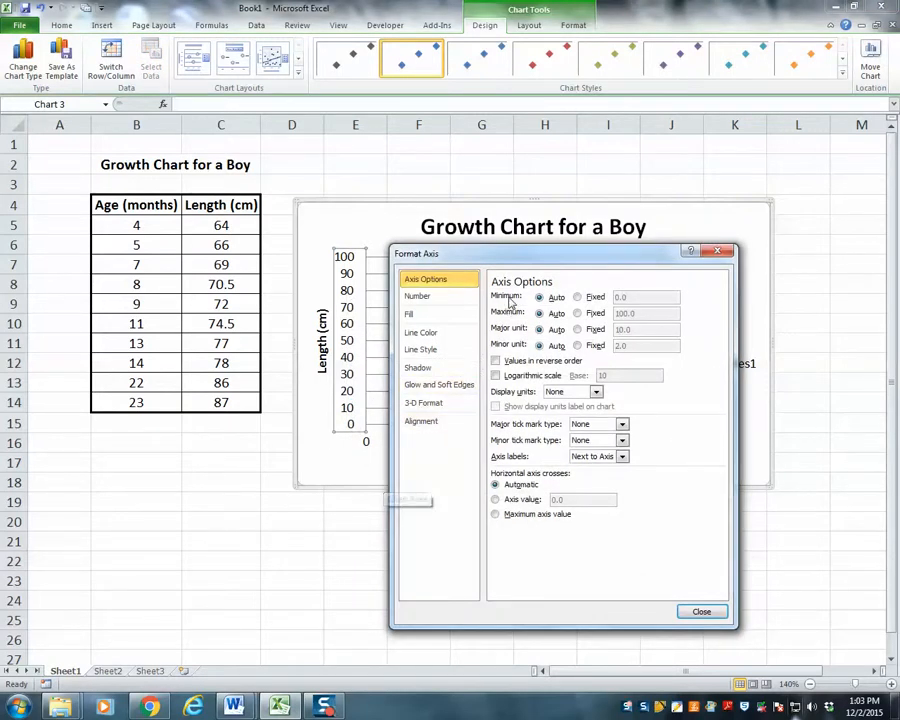
pyautogui.click(577, 298)
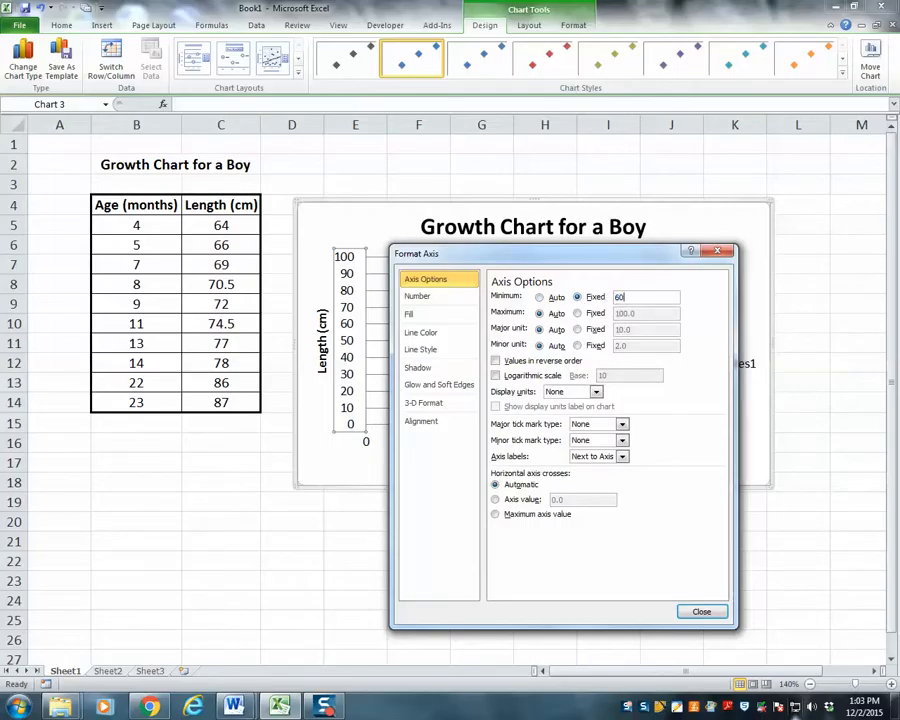
pyautogui.write('60')
pyautogui.press('Return')
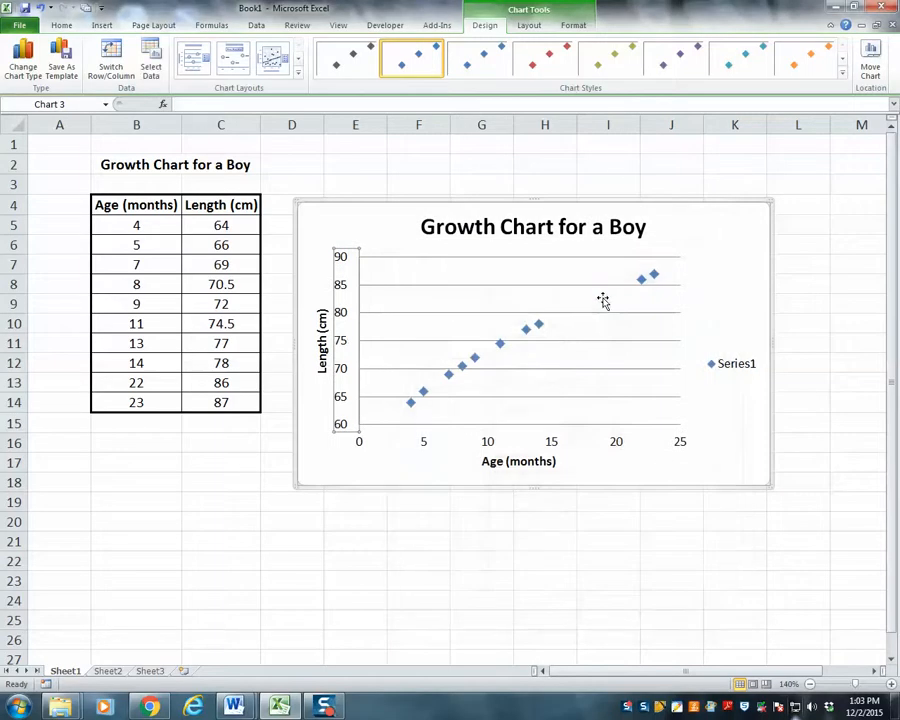
# - Set the horizontal age axis to a fixed minimum of 2
pyautogui.click(435, 490)
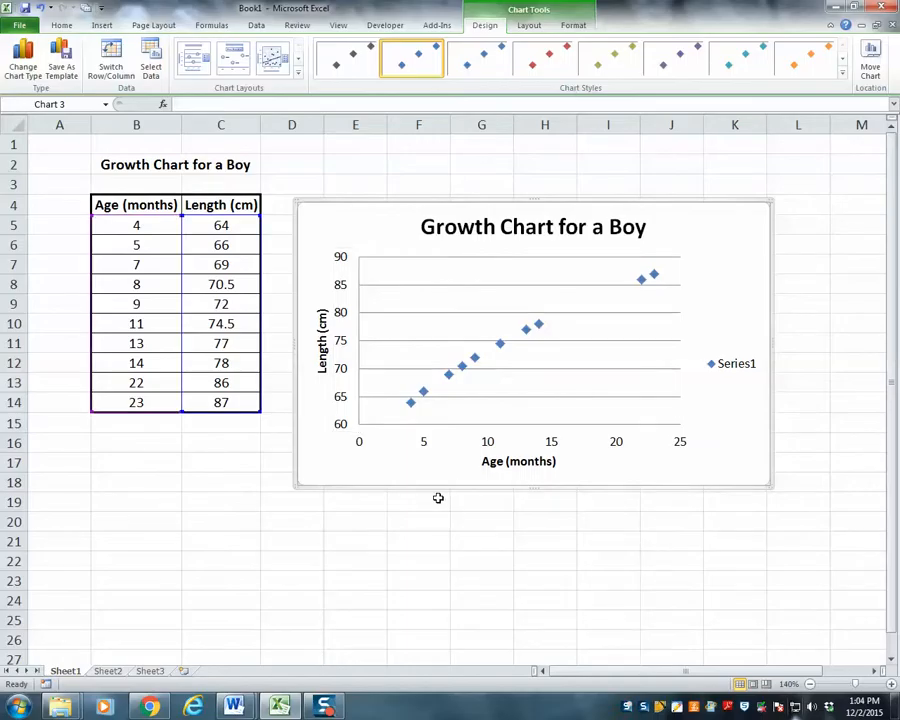
pyautogui.rightClick(424, 444)
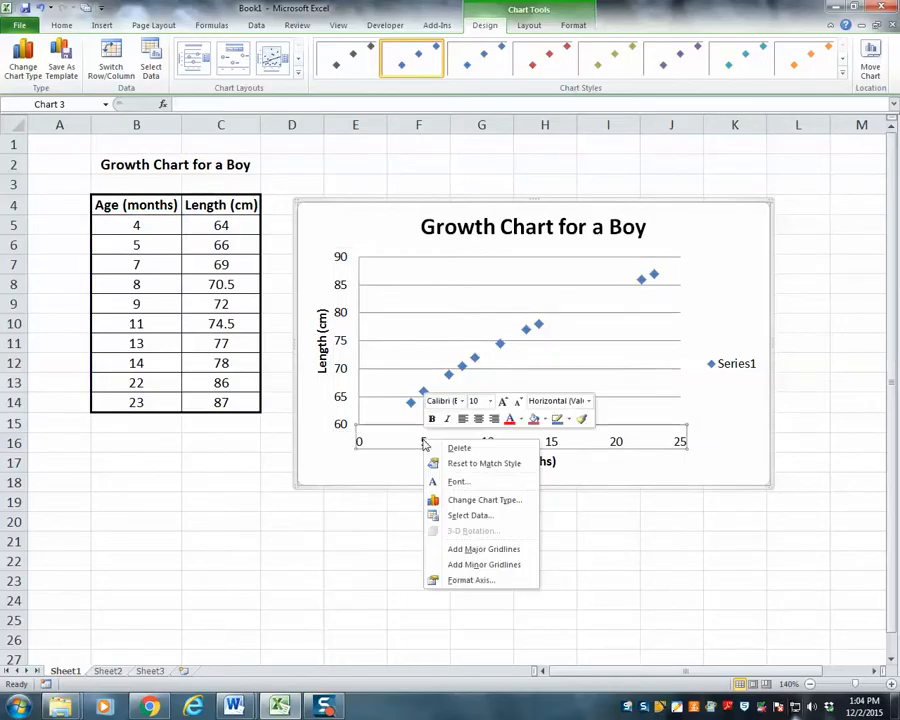
pyautogui.click(464, 582)
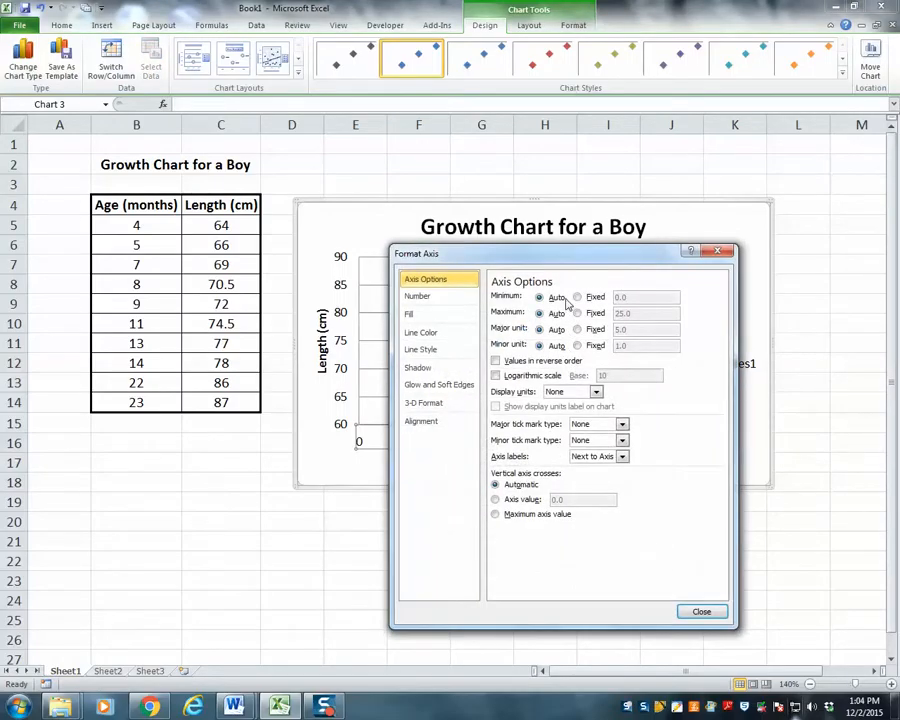
pyautogui.click(577, 297)
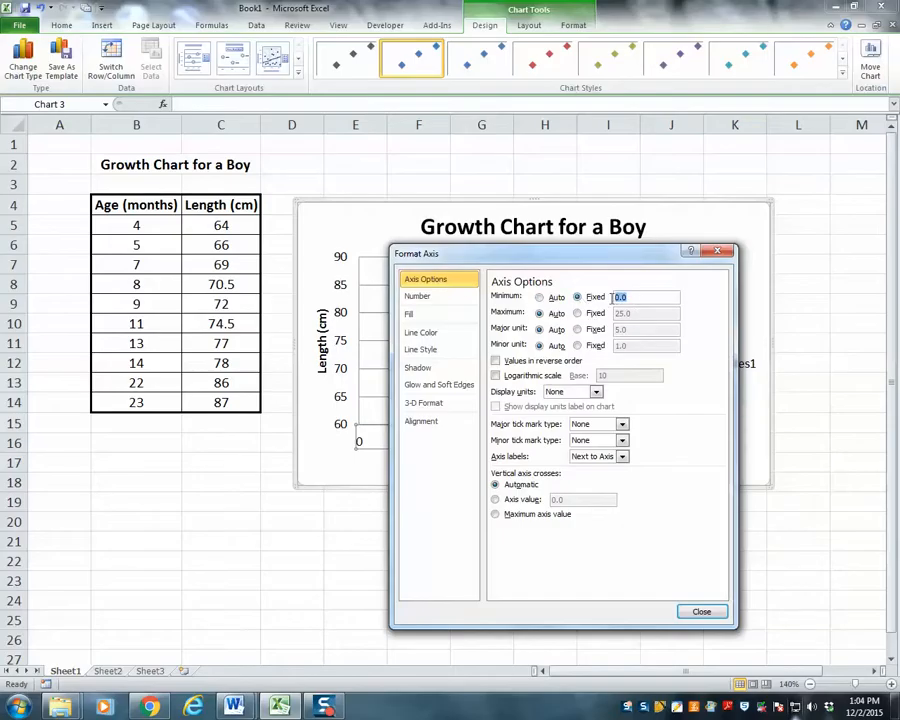
pyautogui.write('2')
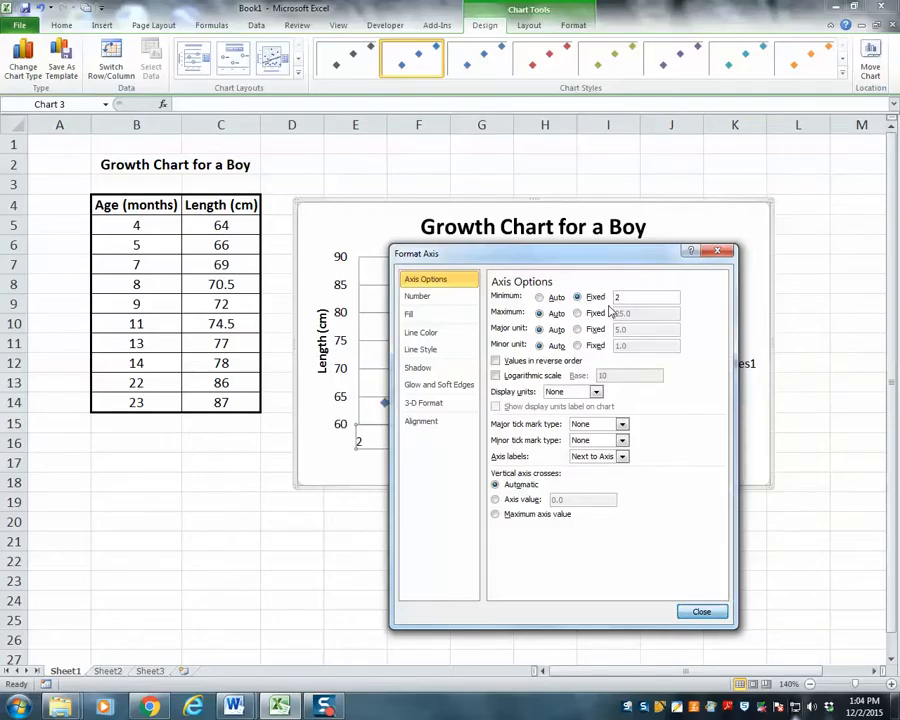
pyautogui.press('Return')
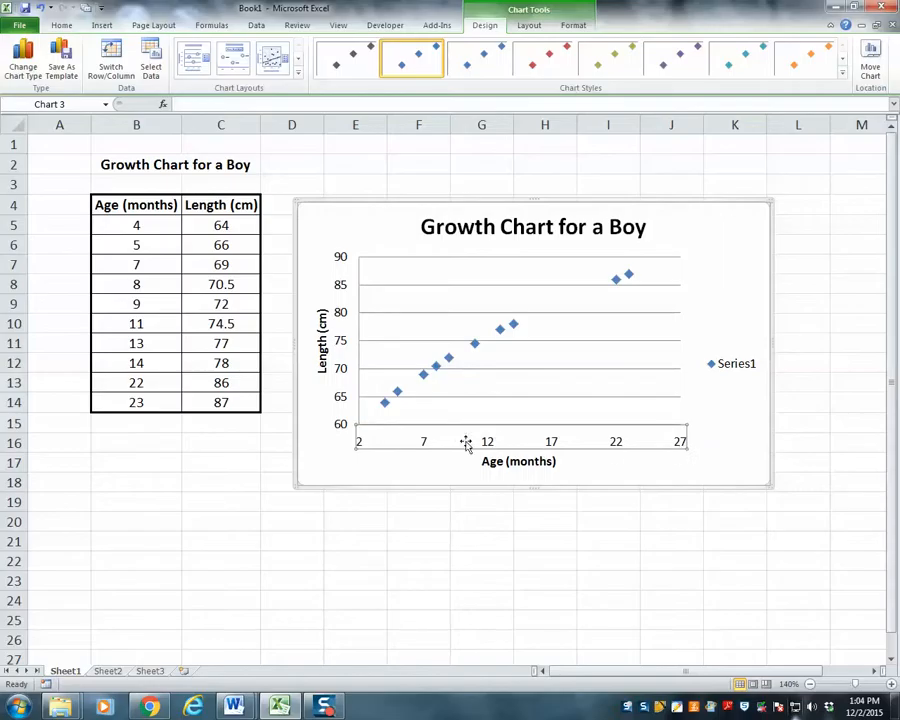
# - Set the horizontal age axis to a fixed major unit of 2, then deselect the chart
pyautogui.rightClick(432, 446)
pyautogui.press('Escape')
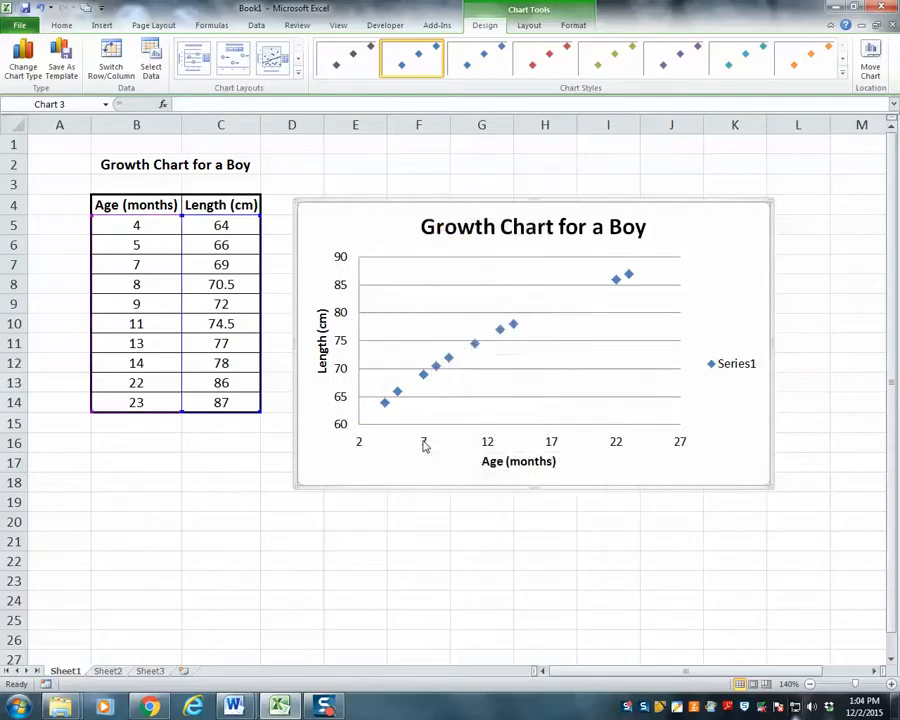
pyautogui.rightClick(424, 444)
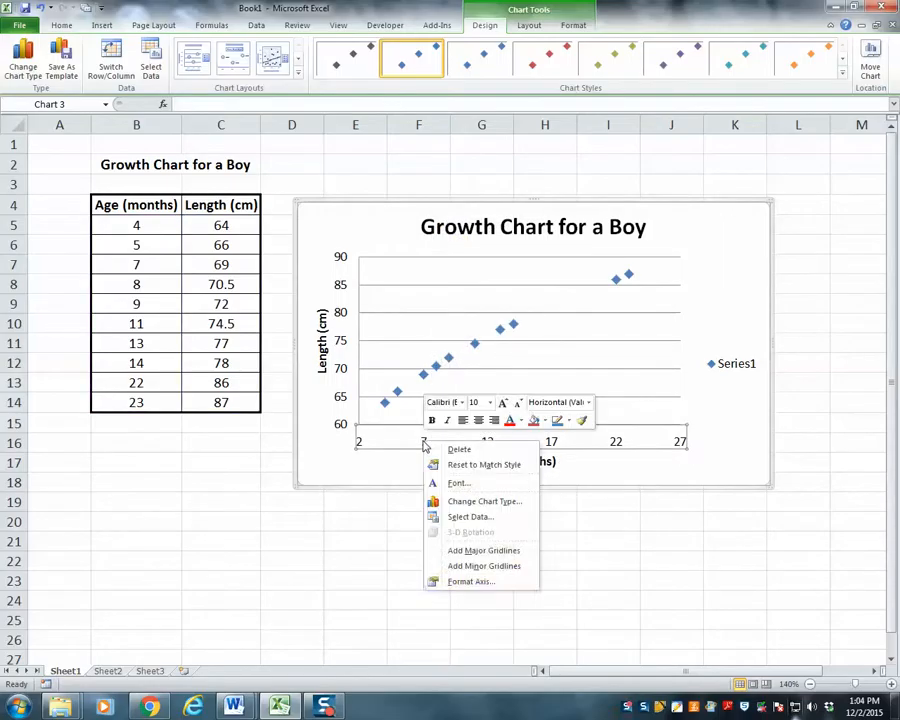
pyautogui.click(465, 582)
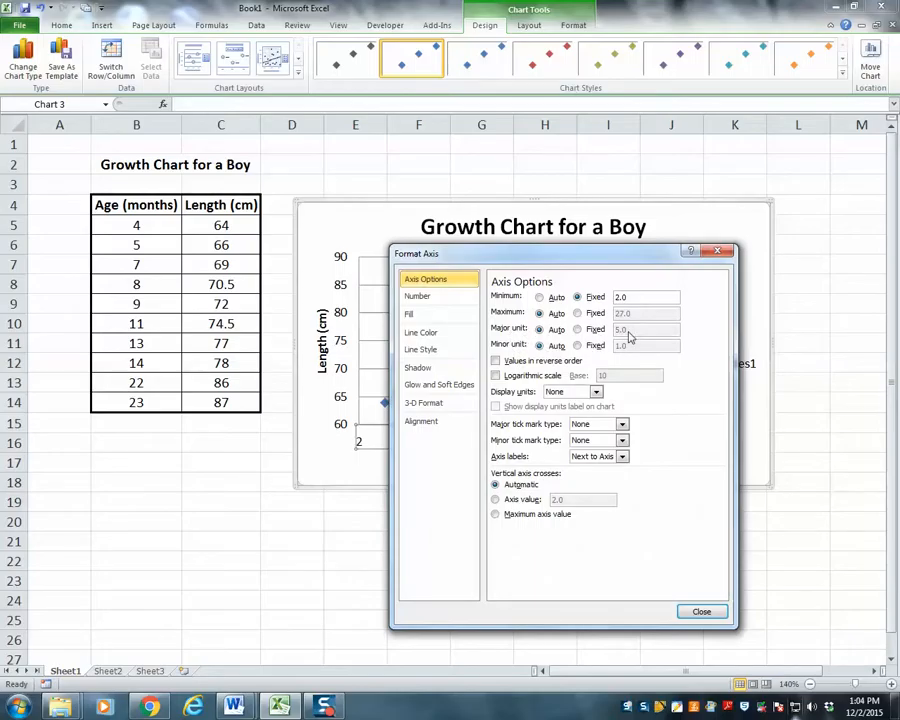
pyautogui.moveTo(554, 263); pyautogui.dragTo(665, 262)
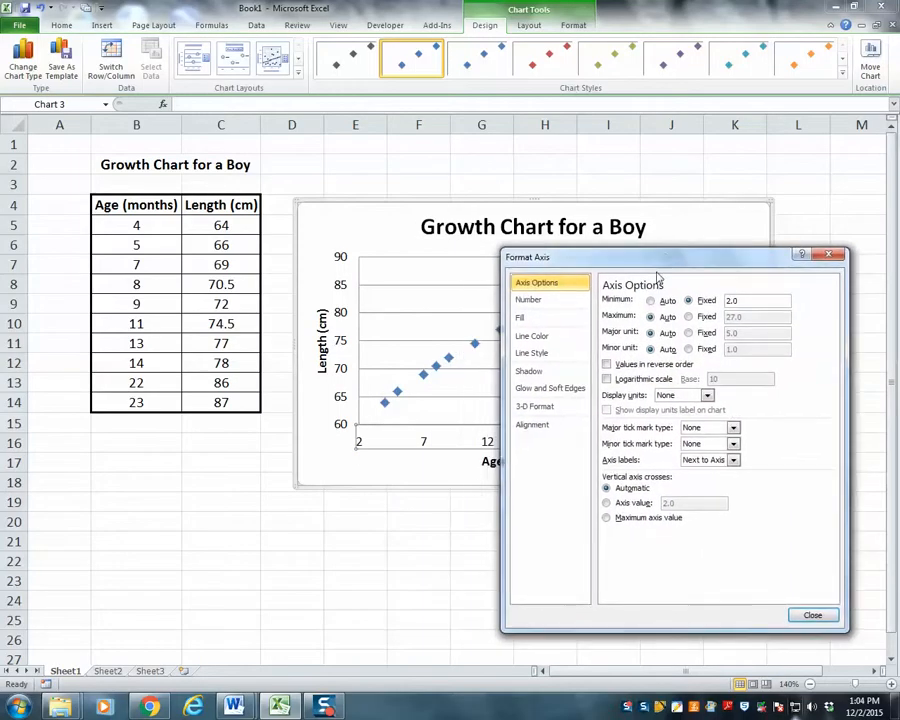
pyautogui.click(689, 333)
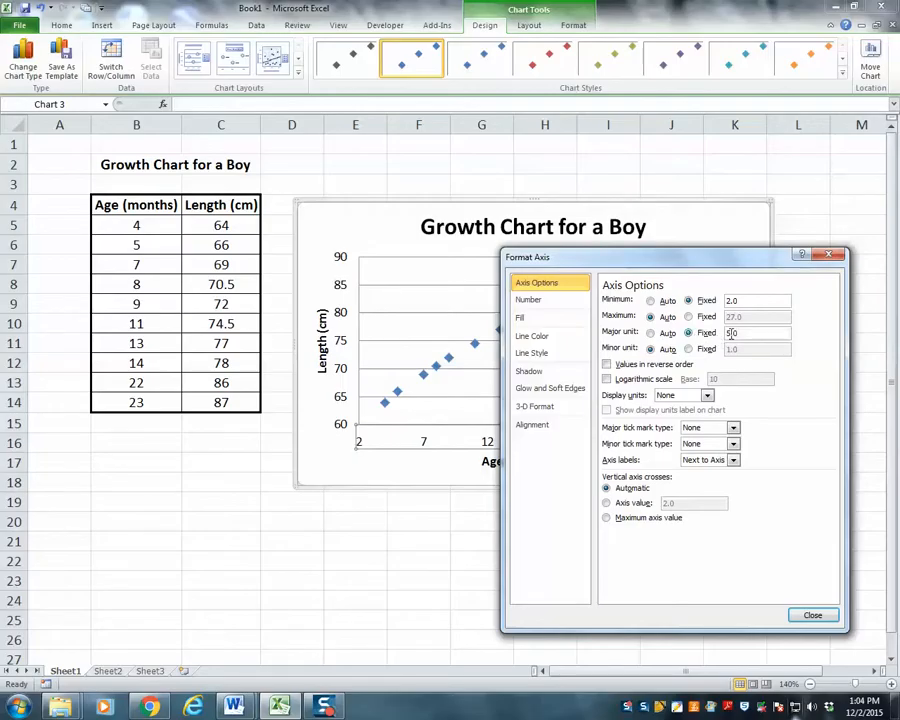
pyautogui.write('2')
pyautogui.press('Return')
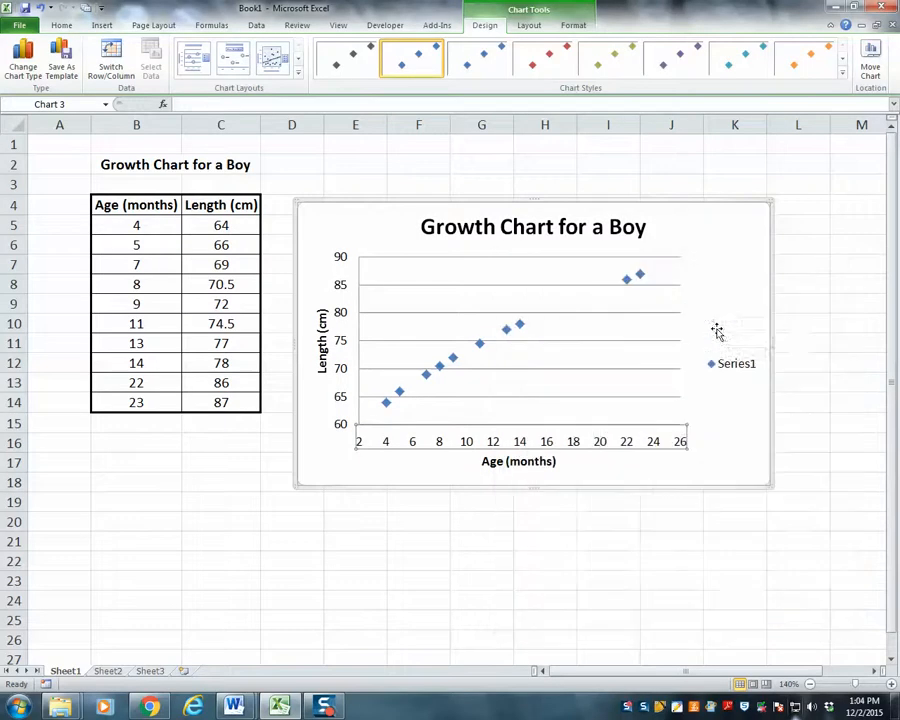
pyautogui.click(488, 545)
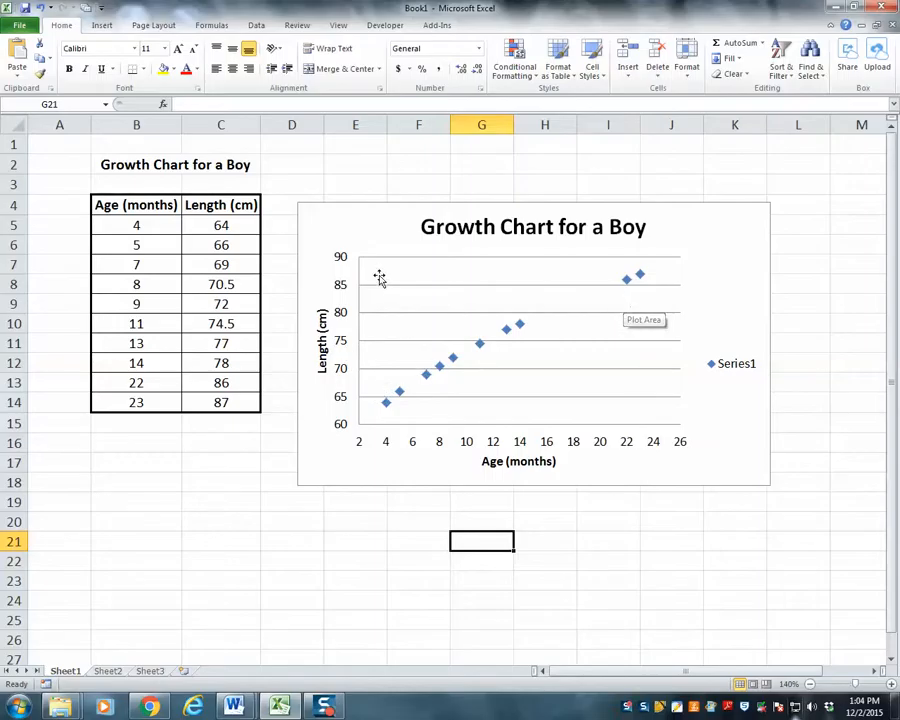
# - Delete the Series1 legend from the growth chart
pyautogui.click(718, 368)
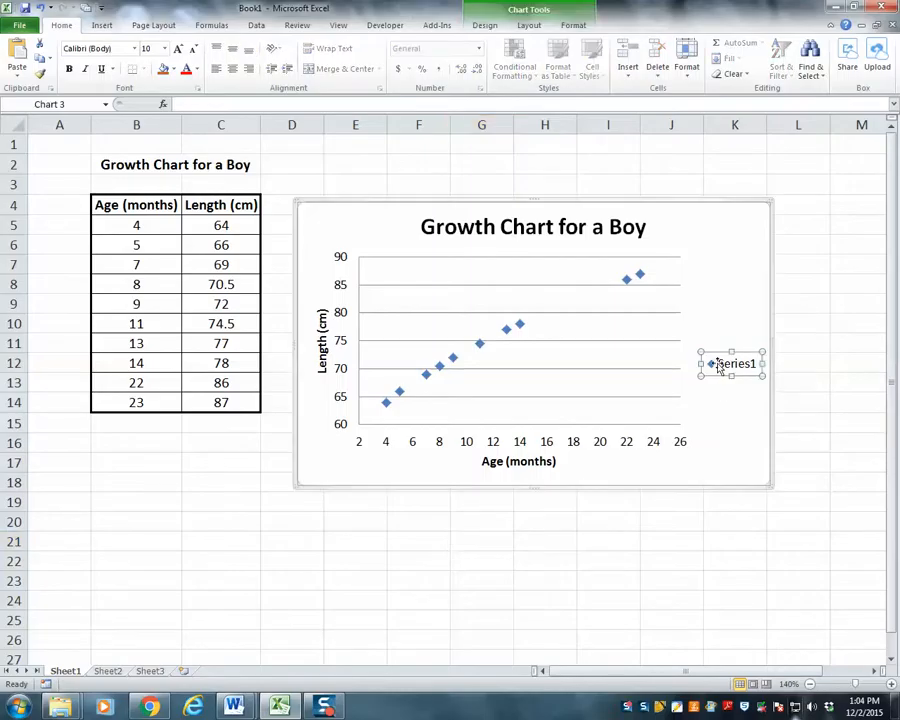
pyautogui.press('Delete')
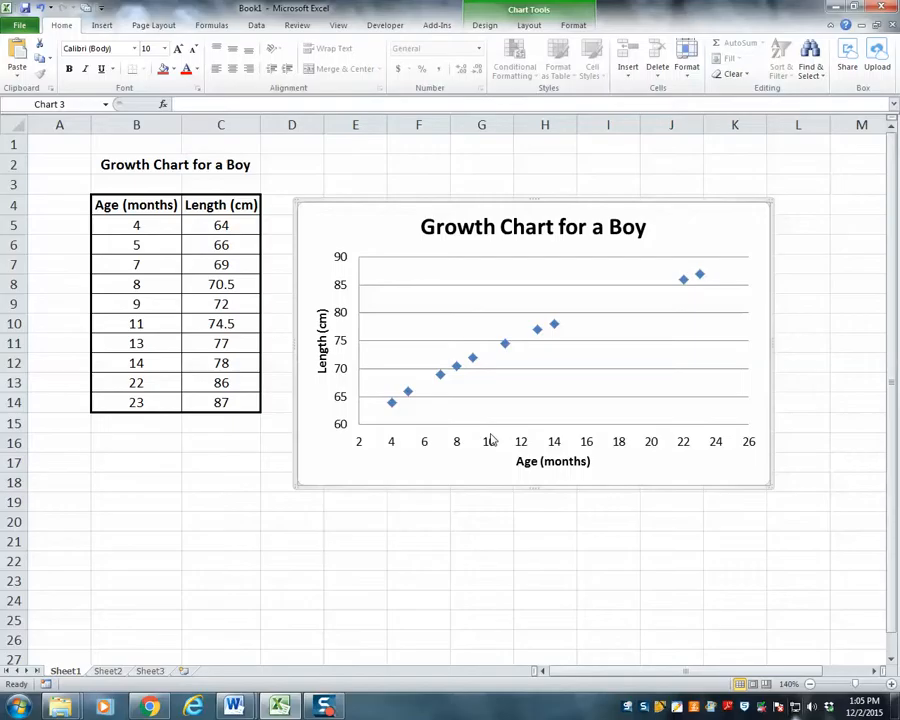
# - Add major and minor gridlines to the horizontal age axis of the growth chart
pyautogui.rightClick(425, 445)
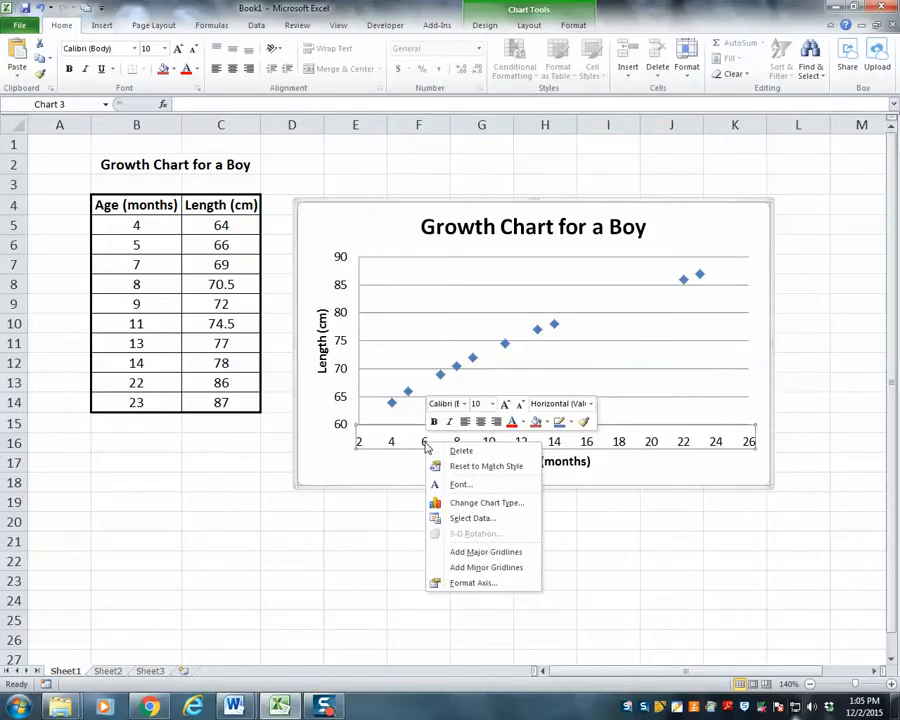
pyautogui.click(469, 554)
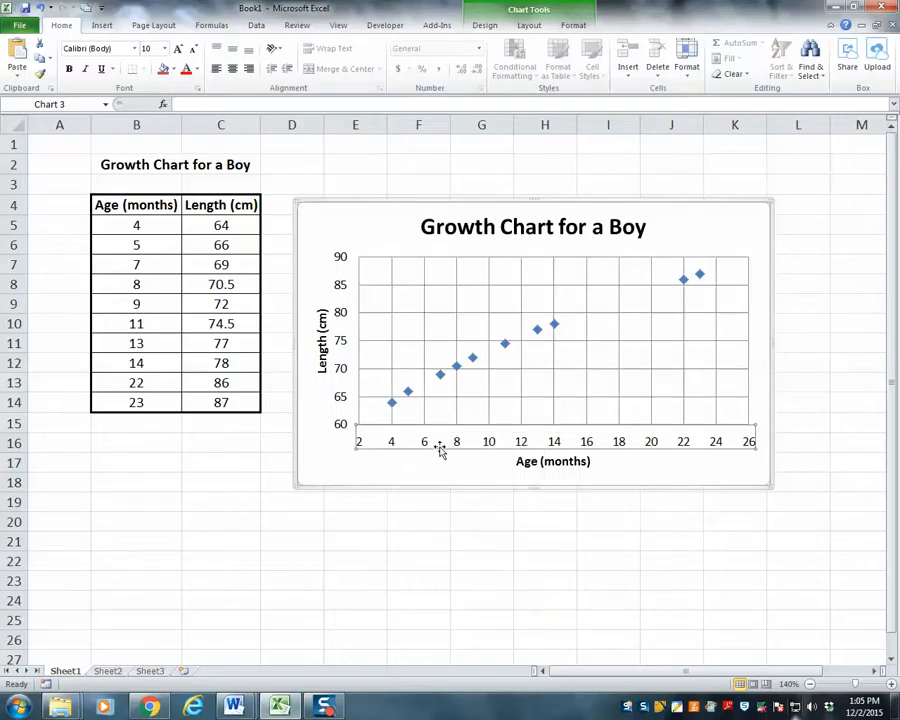
pyautogui.rightClick(440, 446)
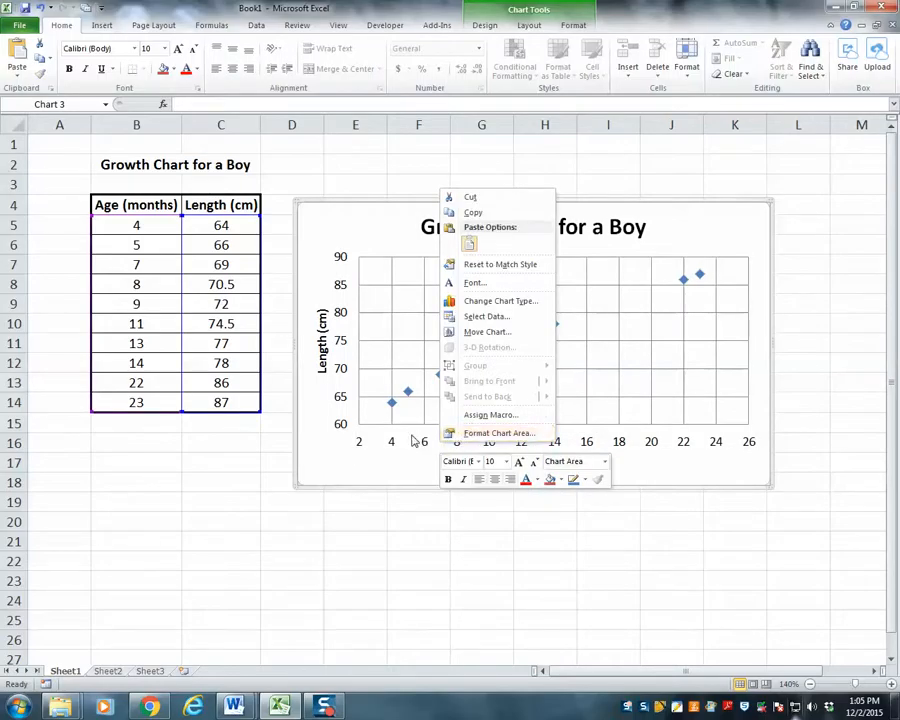
pyautogui.click(412, 440)
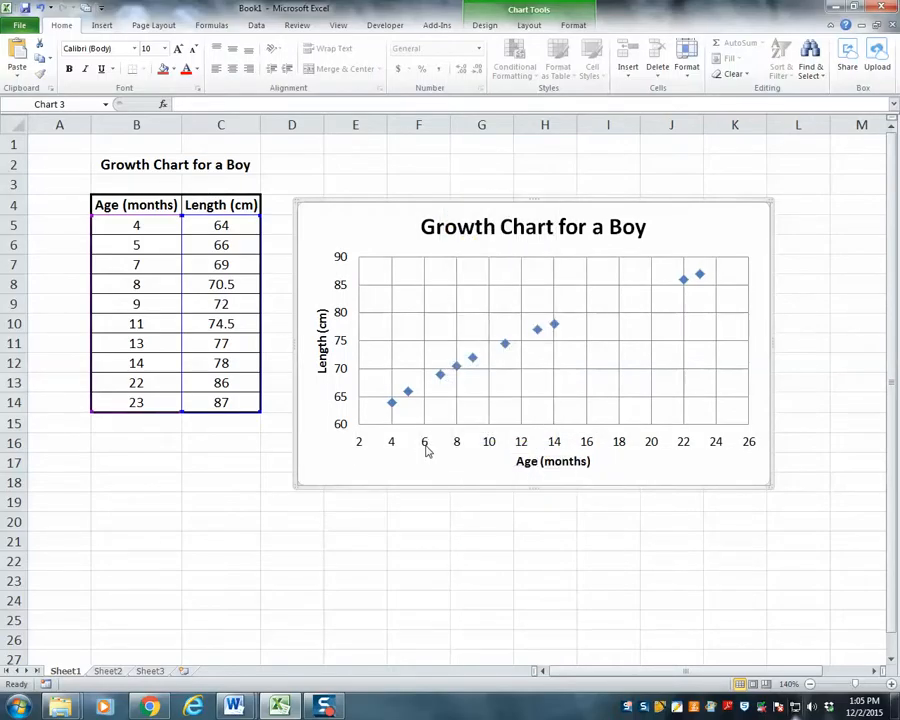
pyautogui.rightClick(427, 448)
pyautogui.click(409, 447)
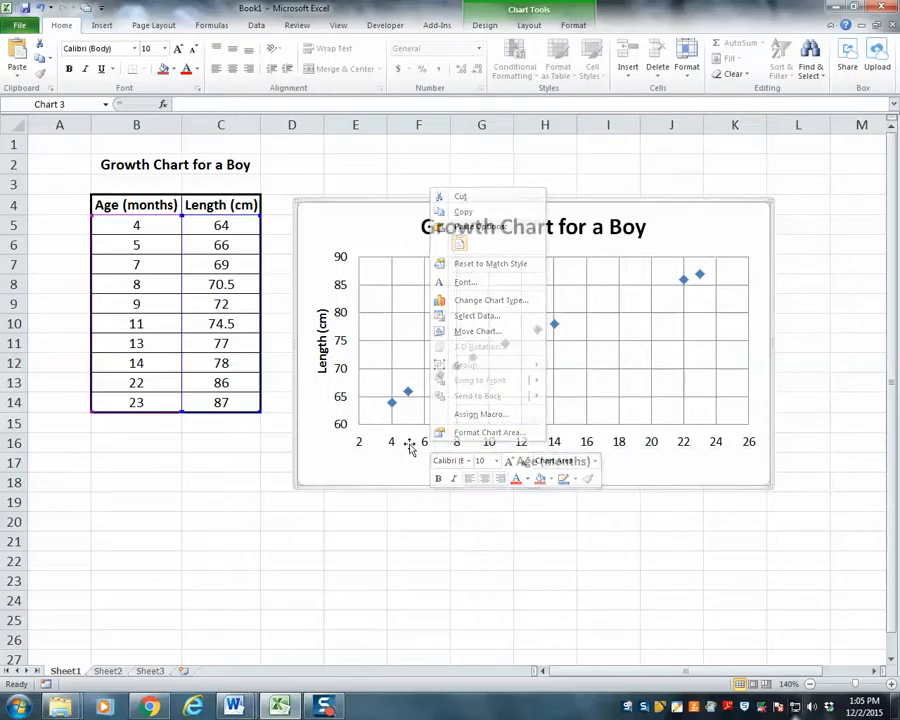
pyautogui.rightClick(424, 446)
pyautogui.click(472, 552)
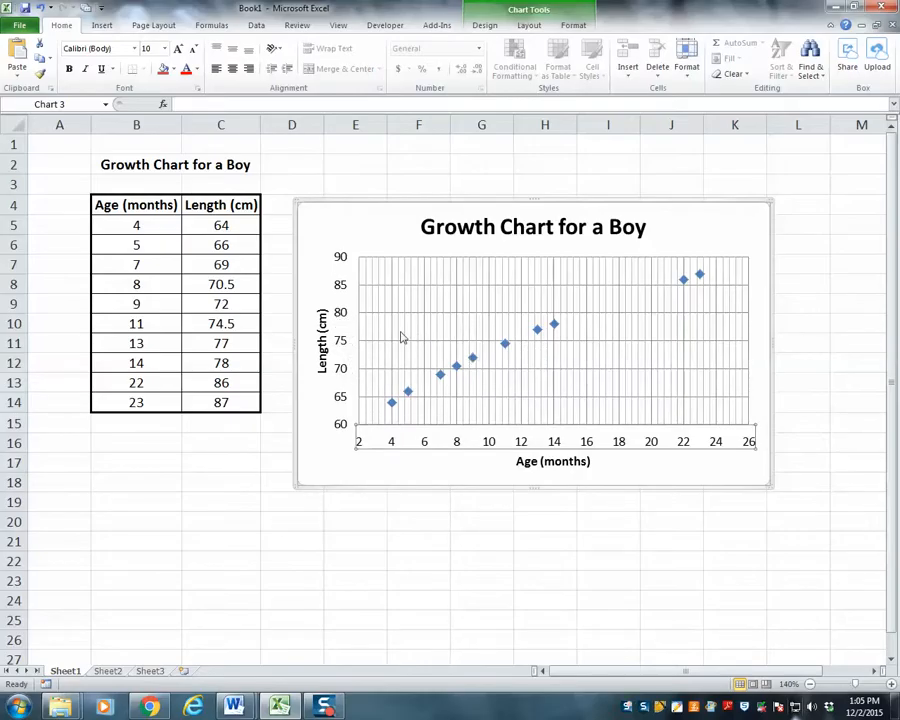
# - Add minor gridlines to the vertical length axis, then deselect the chart
pyautogui.click(343, 316)
pyautogui.rightClick(343, 316)
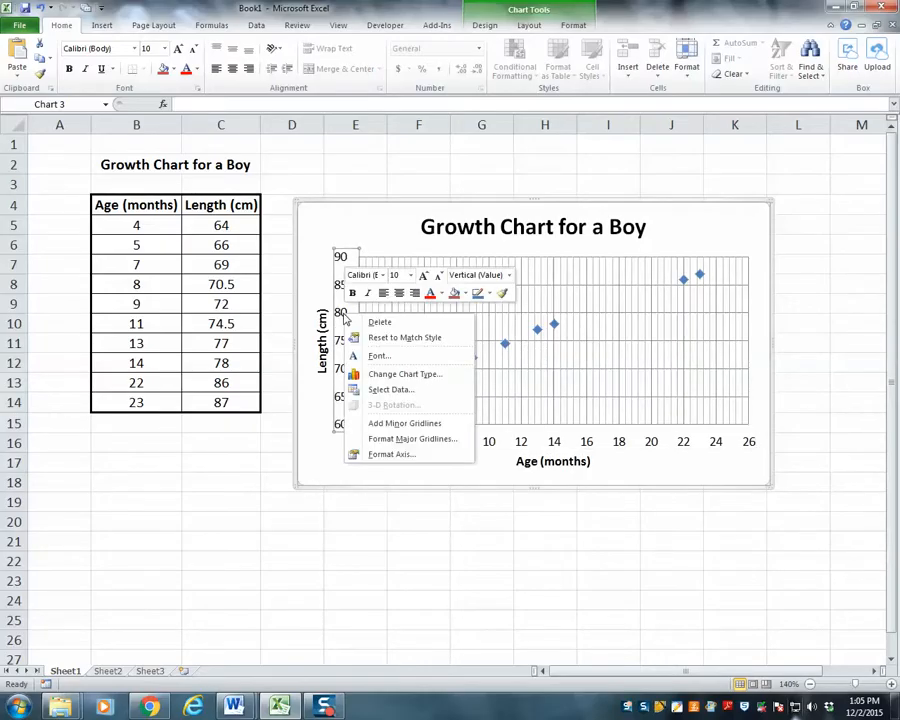
pyautogui.click(400, 421)
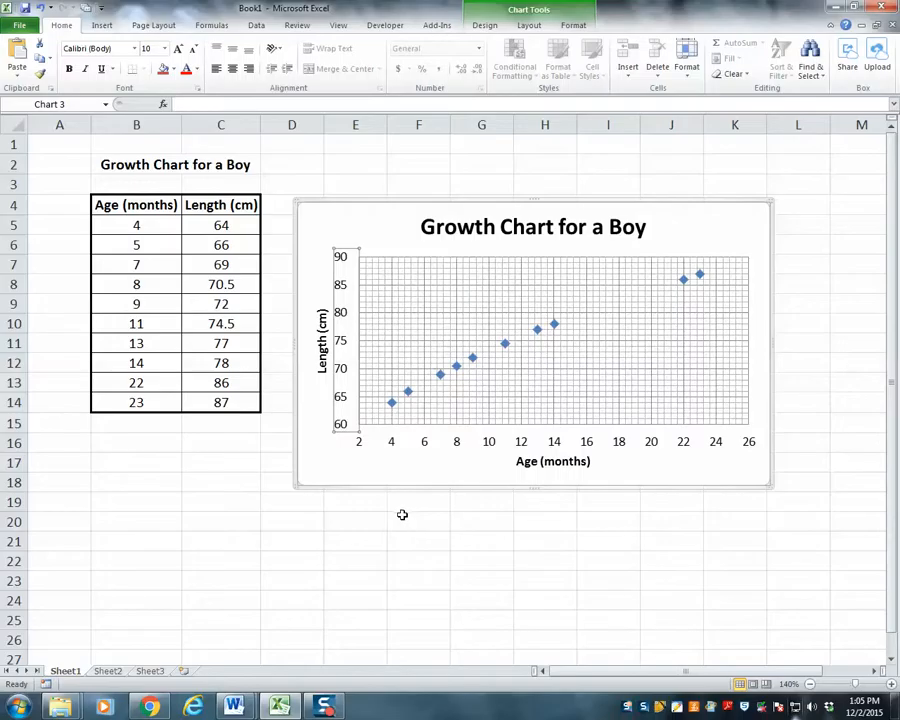
pyautogui.click(398, 516)
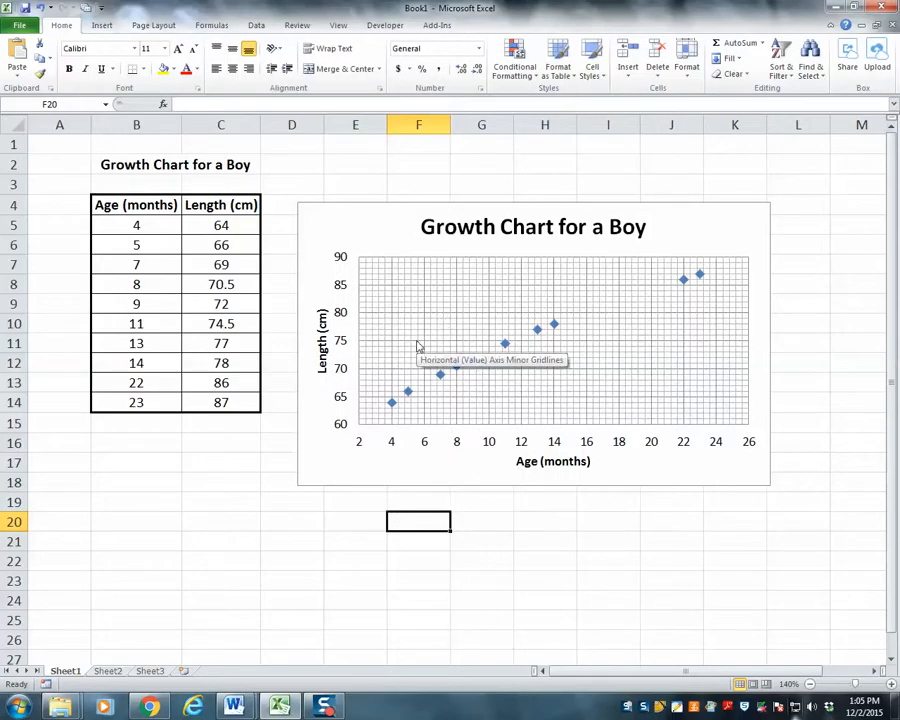
# - Set the line width of the horizontal age axis's major gridlines to 1.25 pt
pyautogui.rightClick(459, 447)
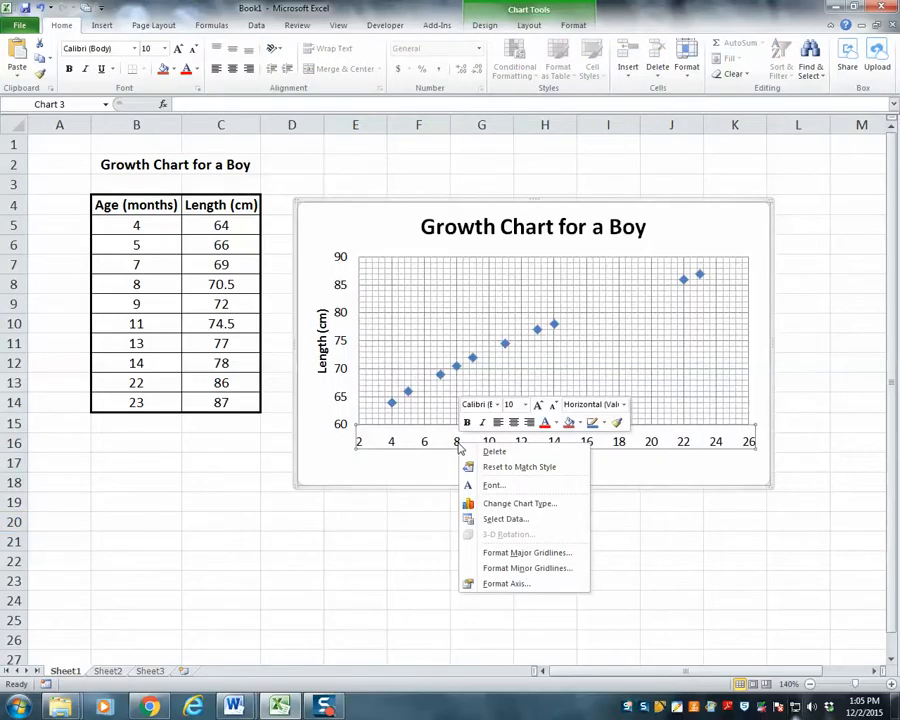
pyautogui.click(498, 553)
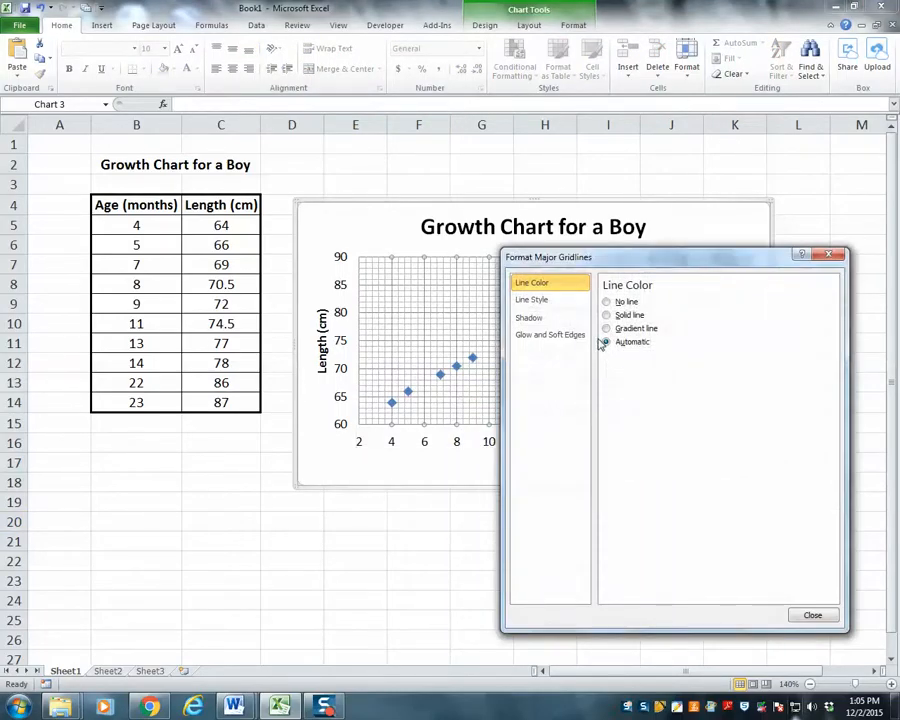
pyautogui.click(531, 299)
pyautogui.click(709, 299)
pyautogui.click(709, 299)
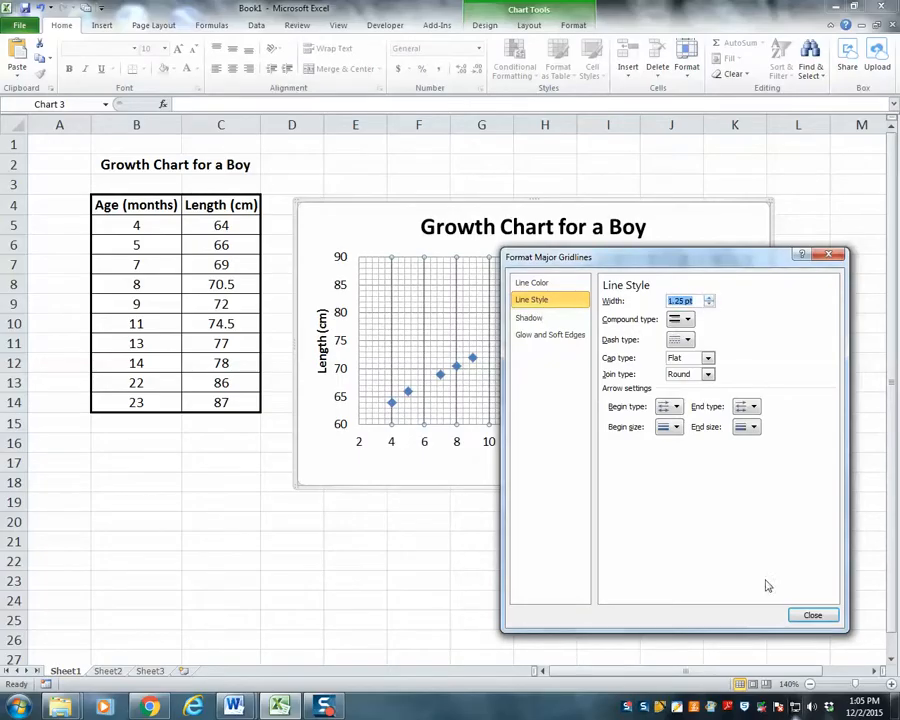
pyautogui.click(813, 614)
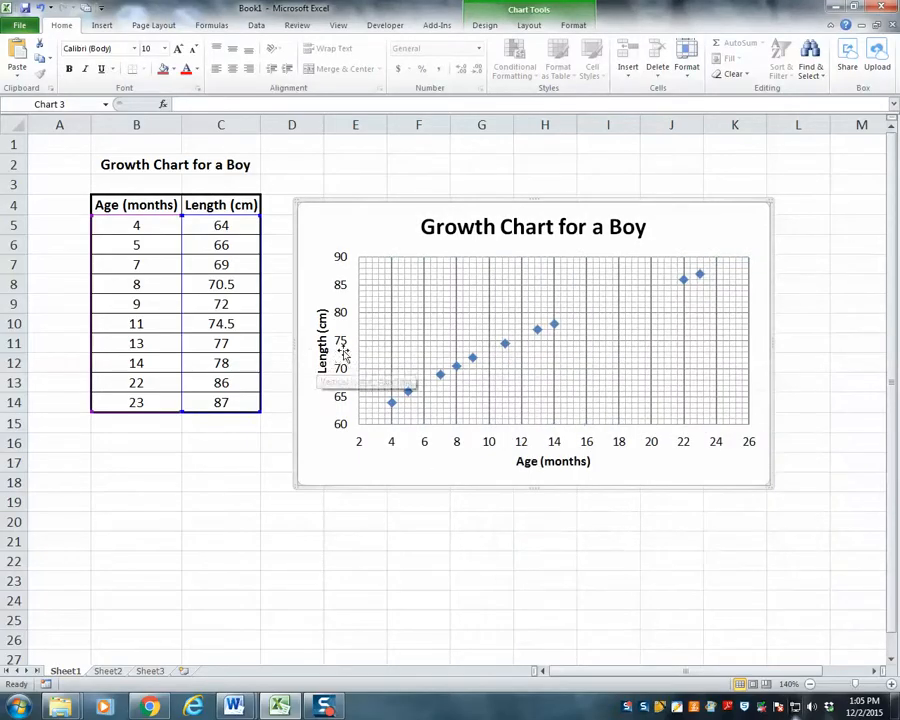
# - Increase the line width of the vertical length axis's major gridlines, then deselect the chart
pyautogui.click(341, 345)
pyautogui.rightClick(342, 348)
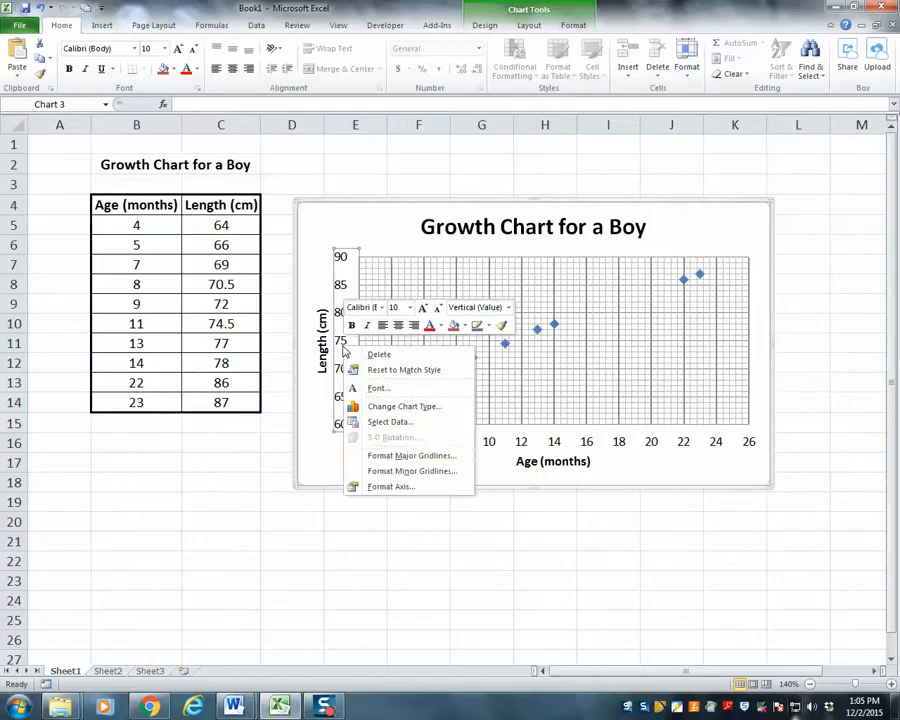
pyautogui.click(395, 457)
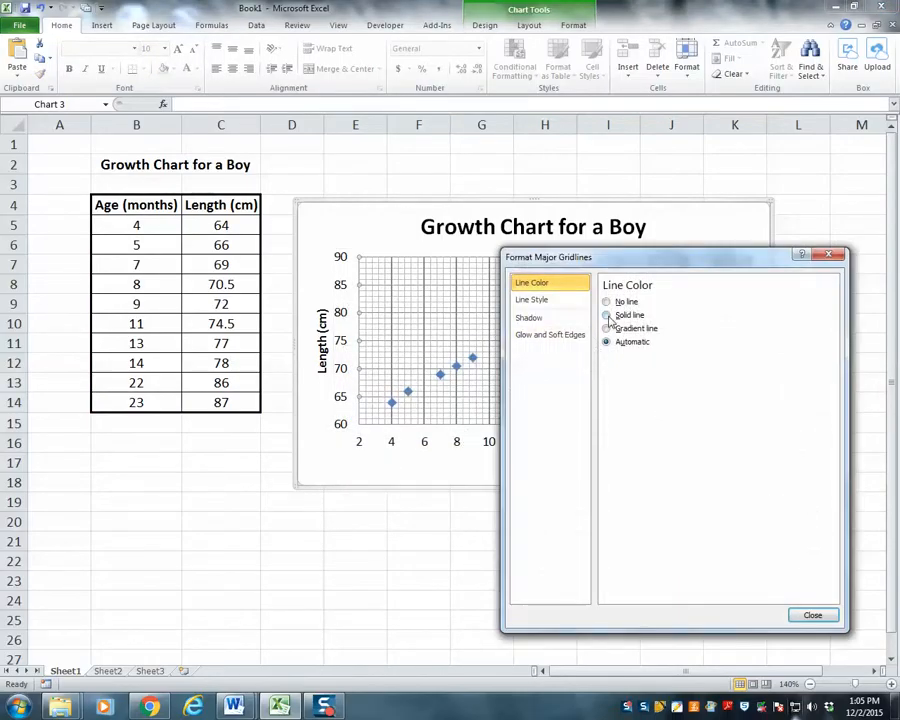
pyautogui.click(545, 302)
pyautogui.click(709, 297)
pyautogui.click(709, 297)
pyautogui.click(812, 616)
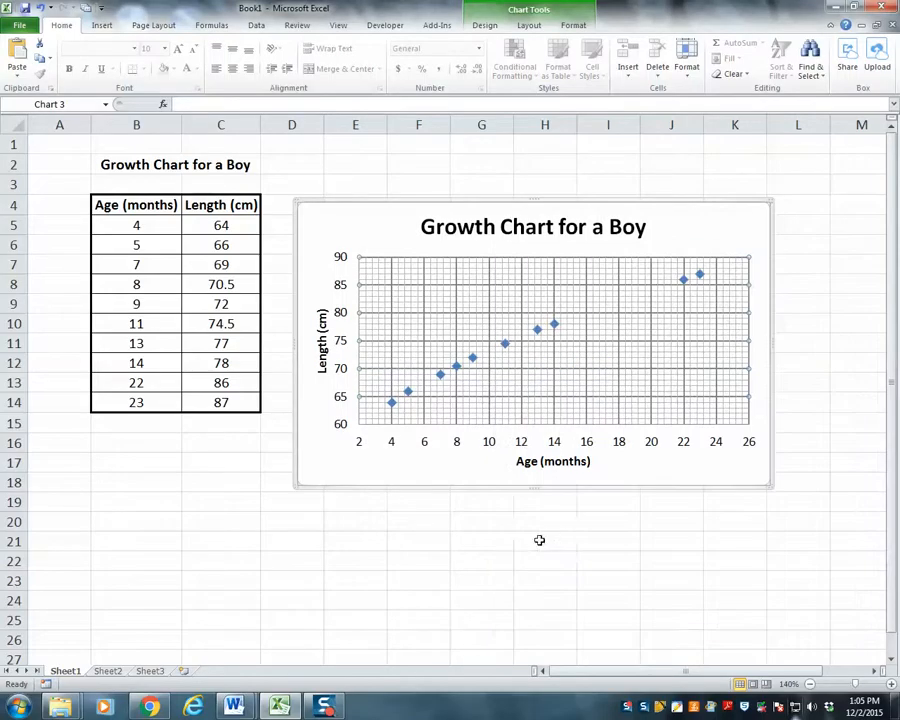
pyautogui.click(563, 541)
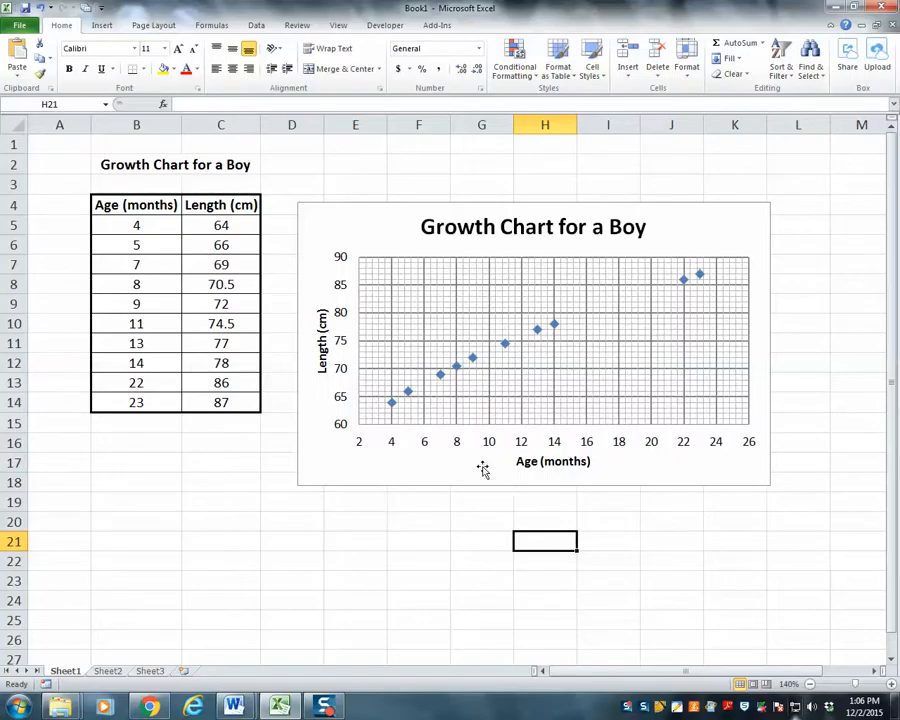
# - Add a linear trendline to the plotted data series and display its equation on the chart
pyautogui.click(474, 361)
pyautogui.rightClick(474, 361)
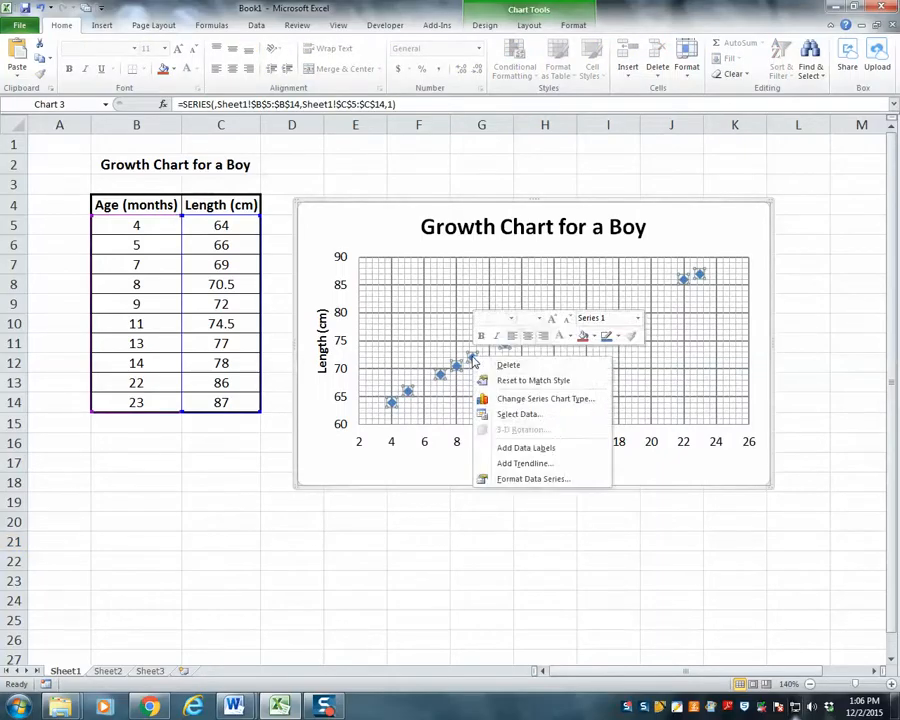
pyautogui.click(518, 465)
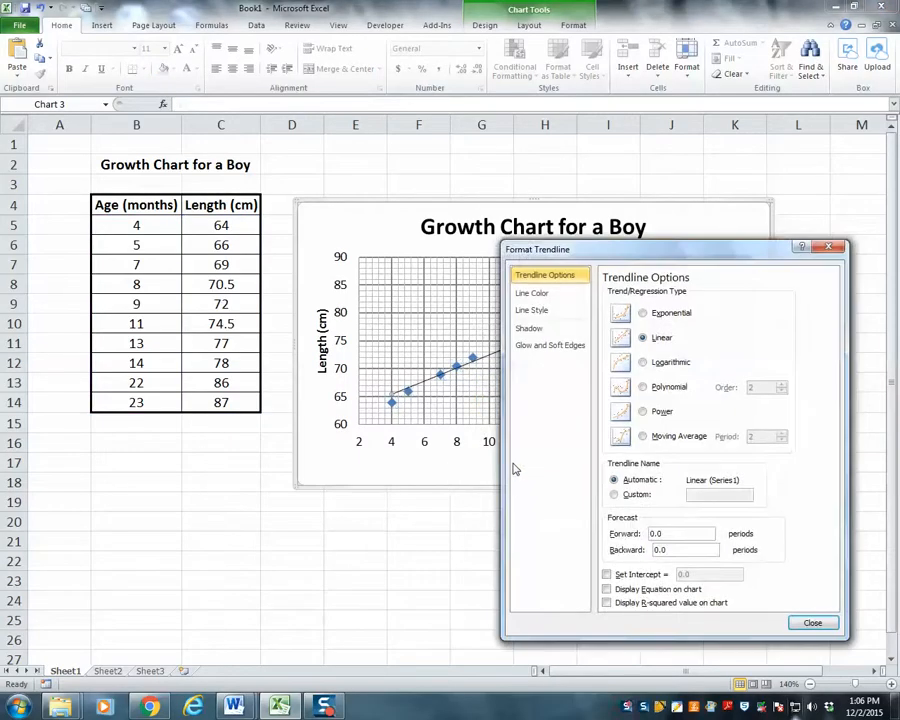
pyautogui.moveTo(629, 263); pyautogui.dragTo(684, 230)
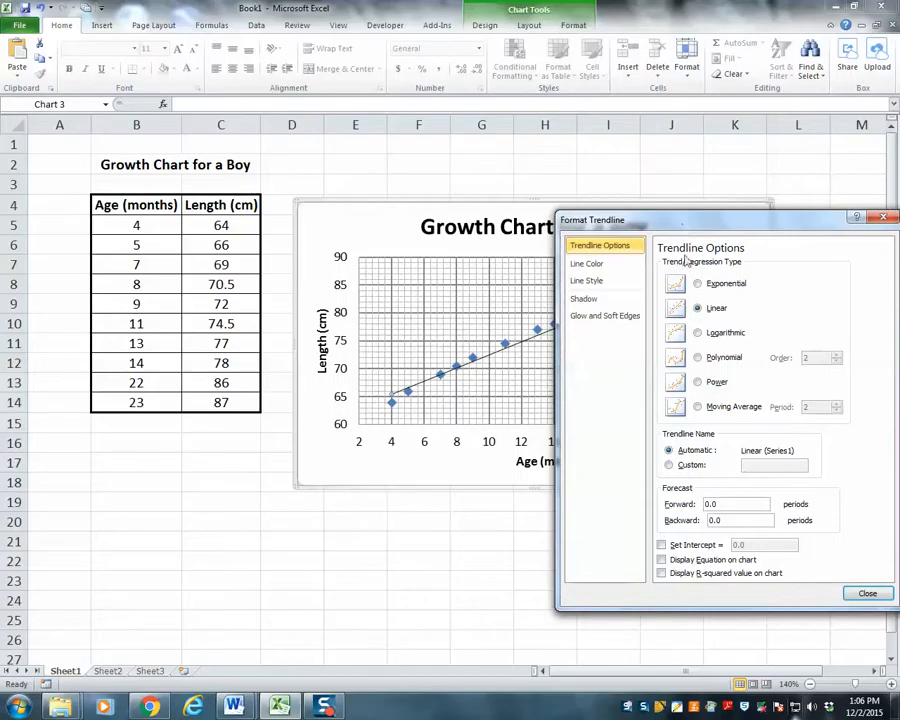
pyautogui.moveTo(664, 229); pyautogui.dragTo(578, 211)
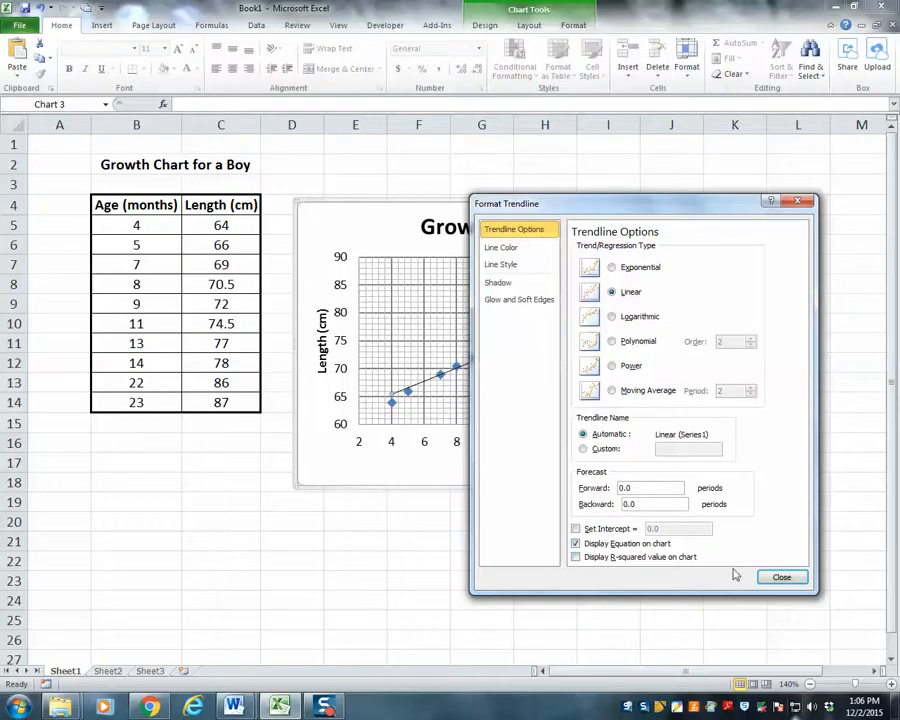
pyautogui.click(765, 577)
# - Move the trendline equation to the open area below the line and format it as 11 pt bold, then deselect the chart
pyautogui.moveTo(630, 275); pyautogui.dragTo(607, 383)
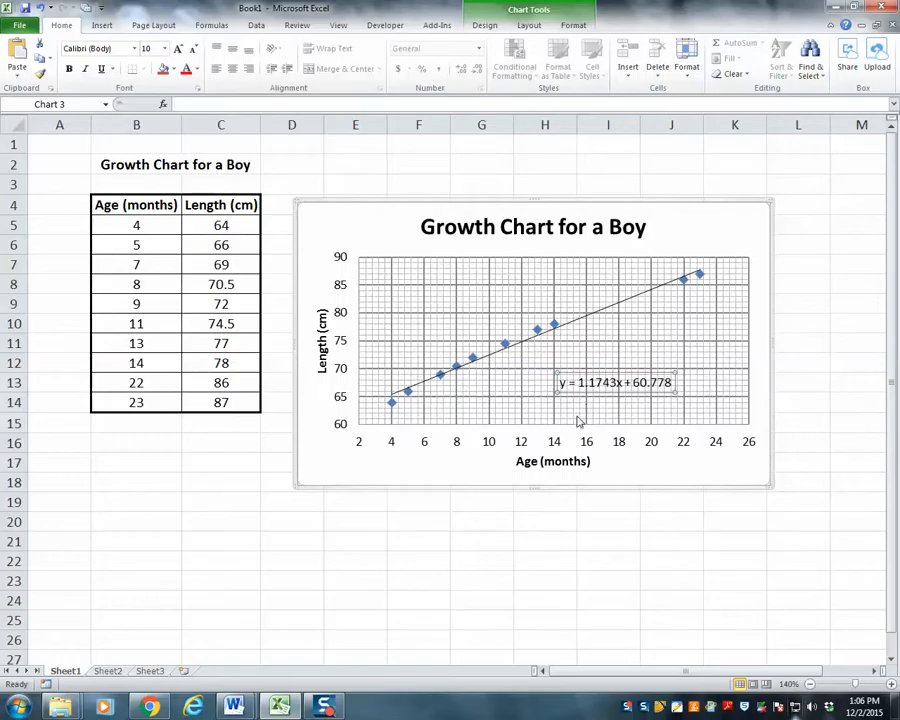
pyautogui.click(178, 50)
pyautogui.click(178, 50)
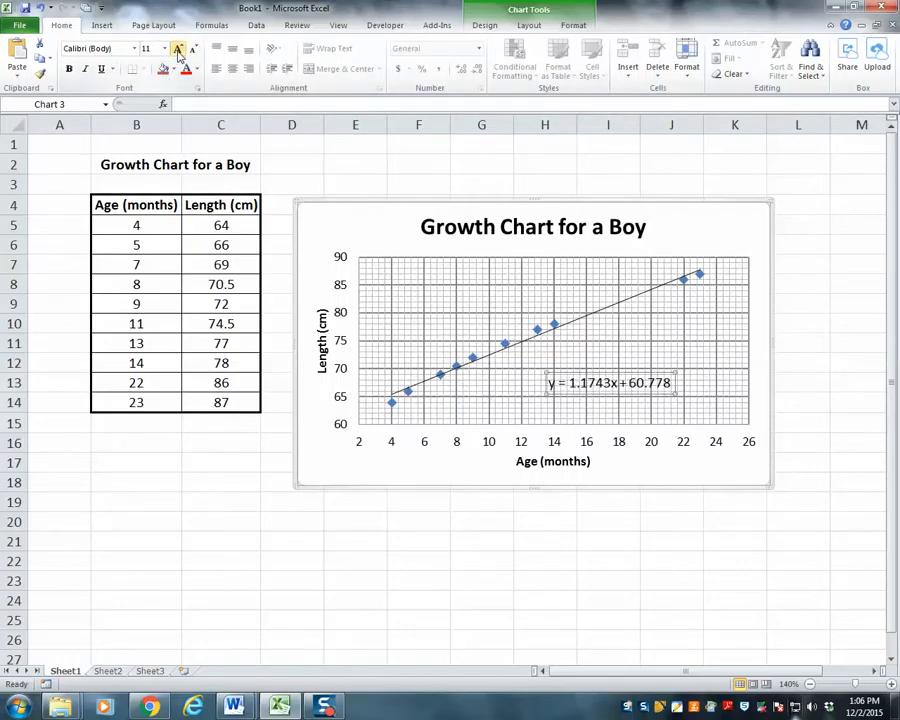
pyautogui.click(70, 69)
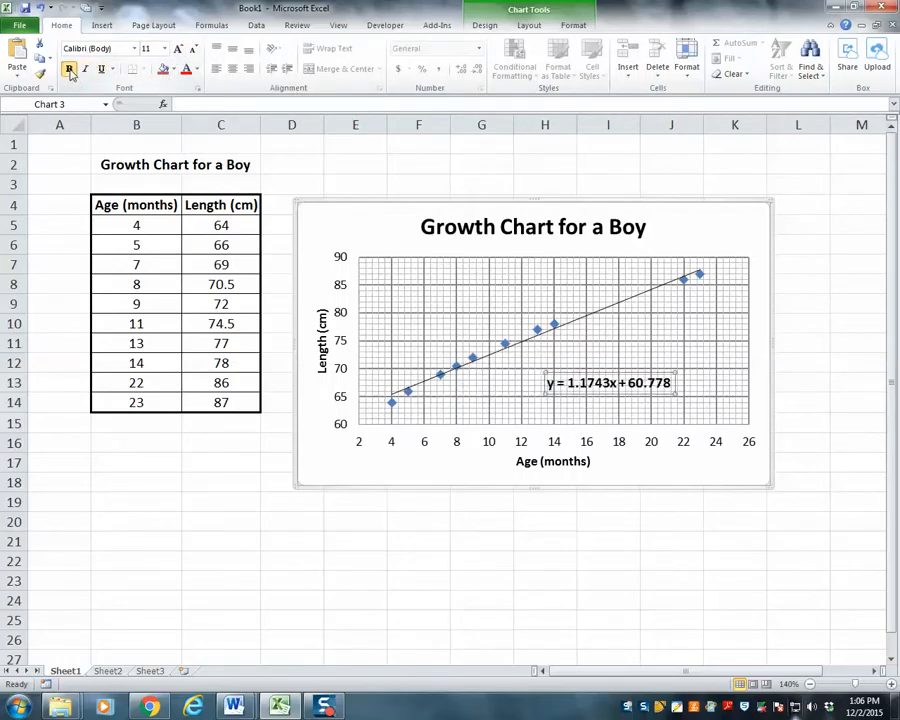
pyautogui.click(405, 538)
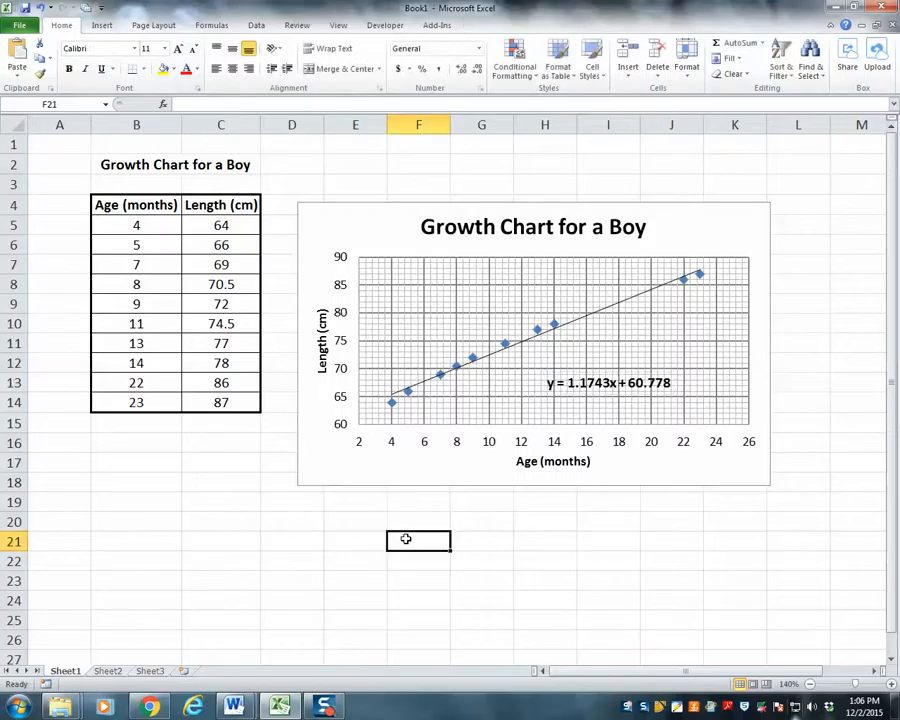